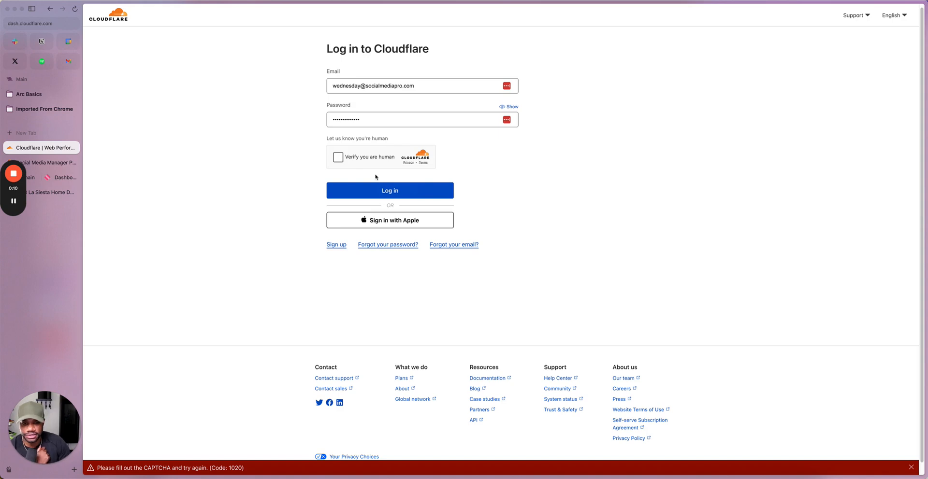
Step: Complete the human verification, log in to Cloudflare without saving the password, and start adding a site
left_click(338, 157)
left_click(404, 196)
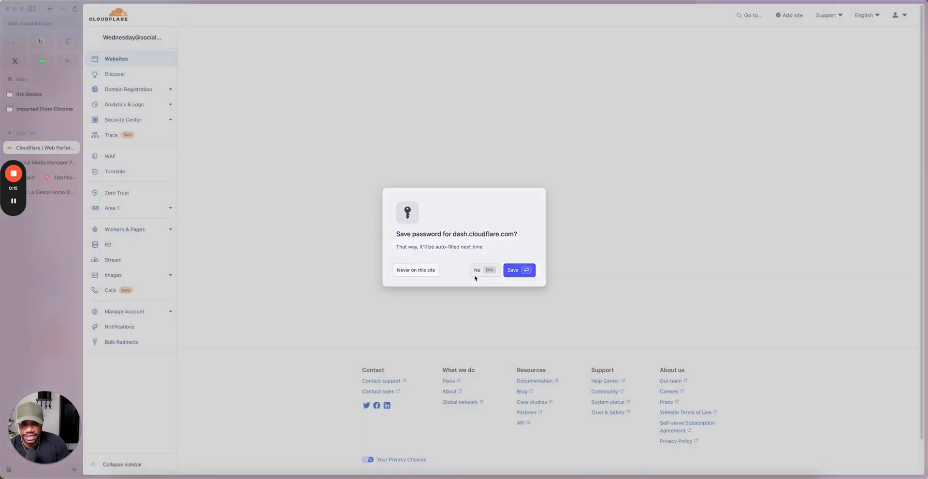
left_click(472, 276)
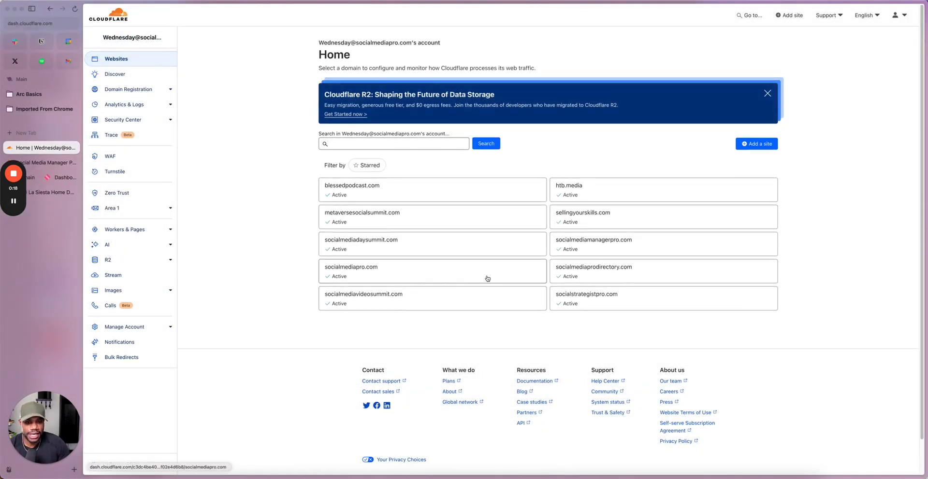
left_click(756, 144)
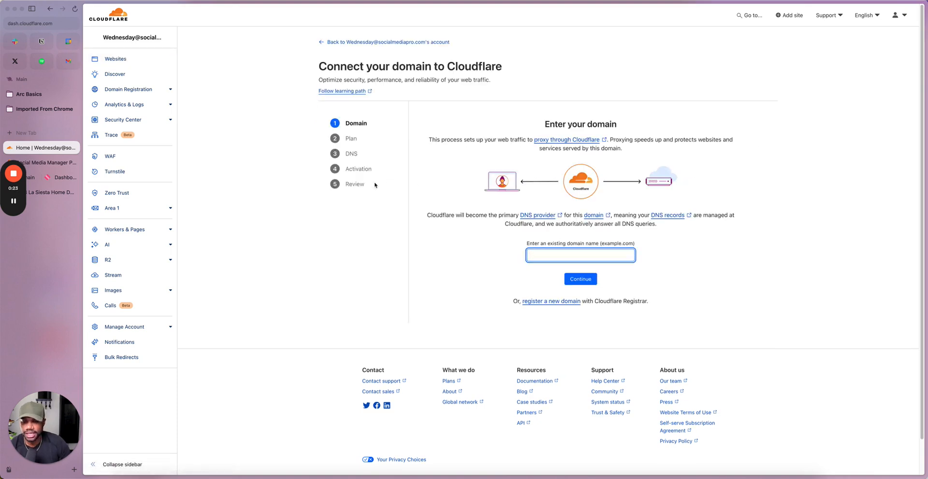
Step: Switch to Namecheap, open the domain list and search it for "Tok"
left_click(35, 178)
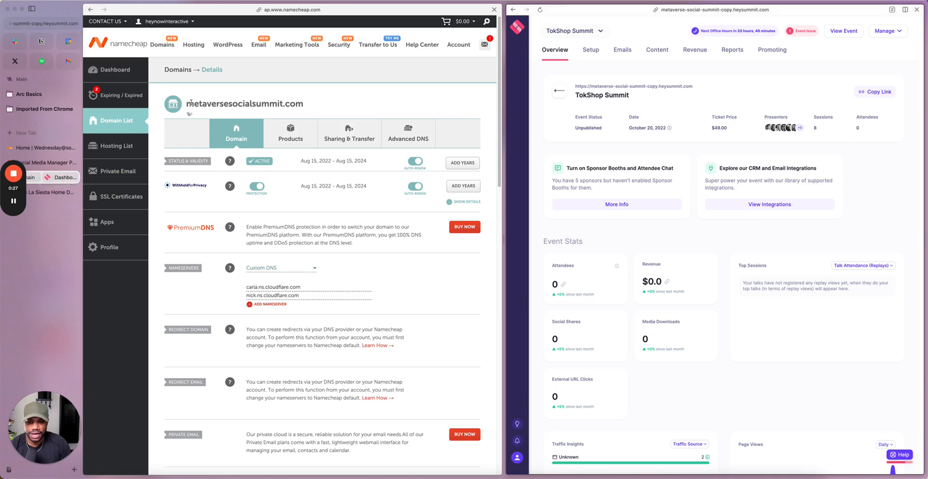
left_click(114, 121)
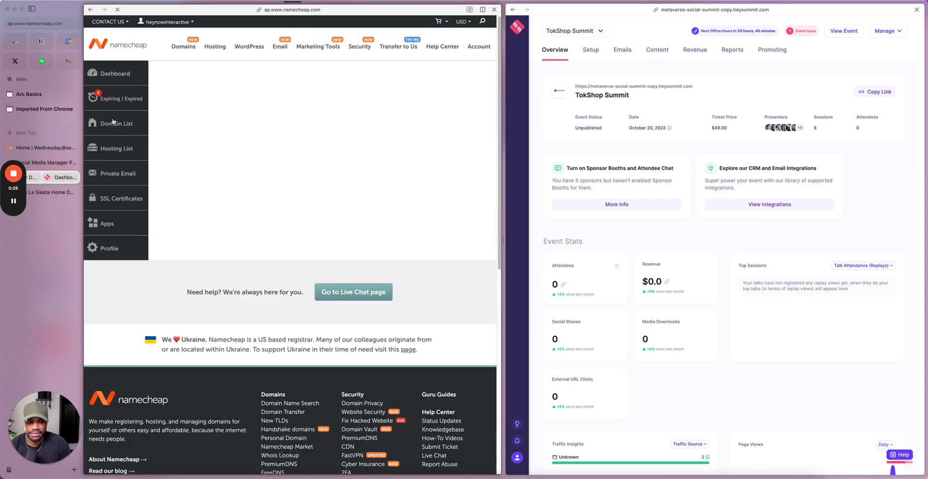
left_click(290, 138)
type("T")
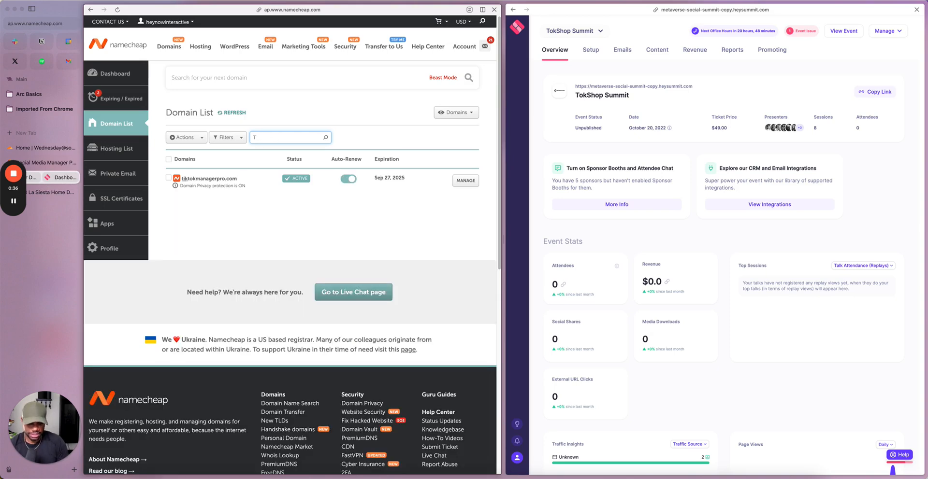
type("ikok")
Step: Copy the domain name tokshopsummit.com from the list and open that domain's management page
left_click(242, 205)
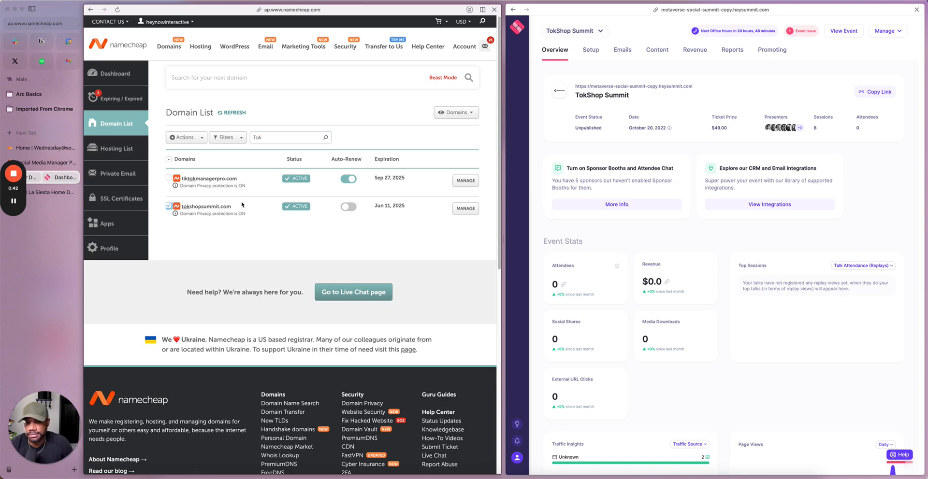
left_click_drag(232, 207, 183, 207)
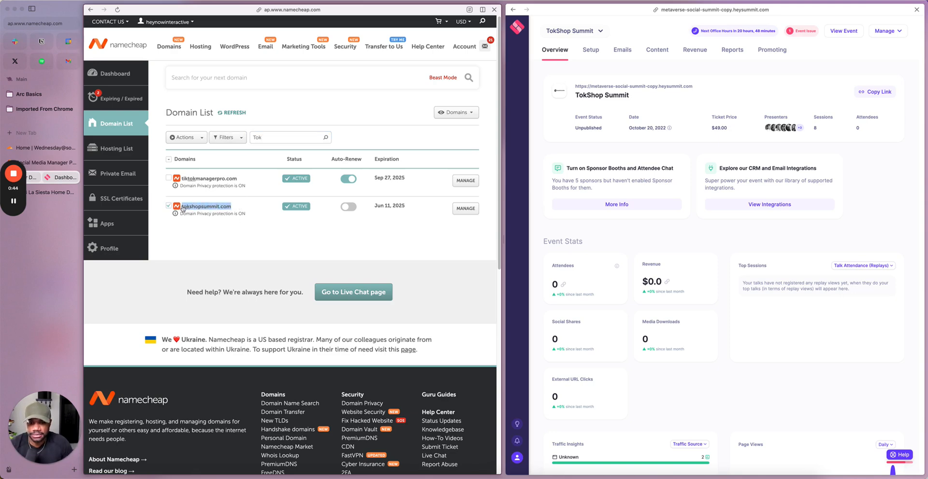
left_click(466, 209)
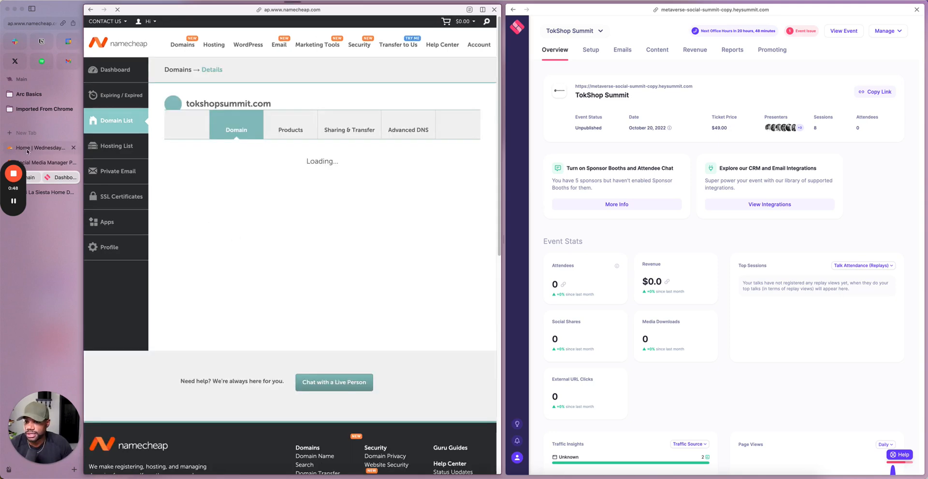
Step: Switch back to Cloudflare and submit tokshopsummit.com as the existing domain to connect
left_click(41, 148)
type("tokshopsummit.com")
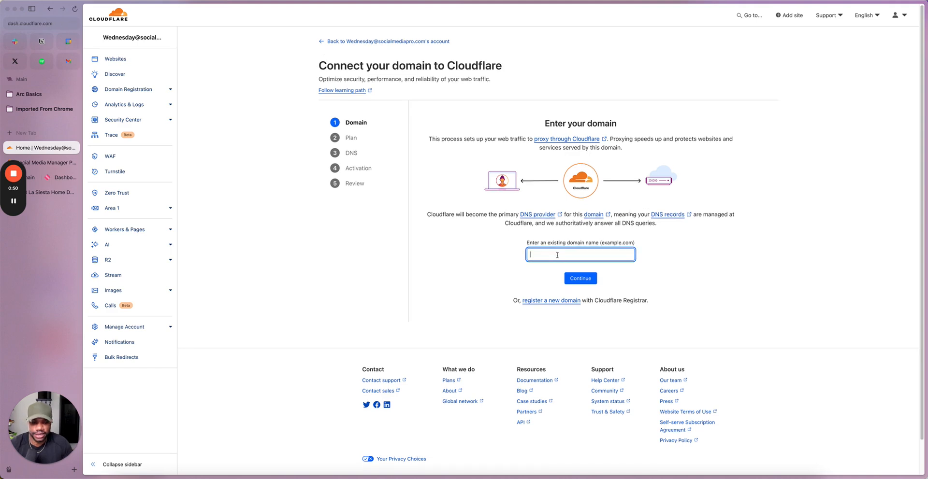
left_click(583, 285)
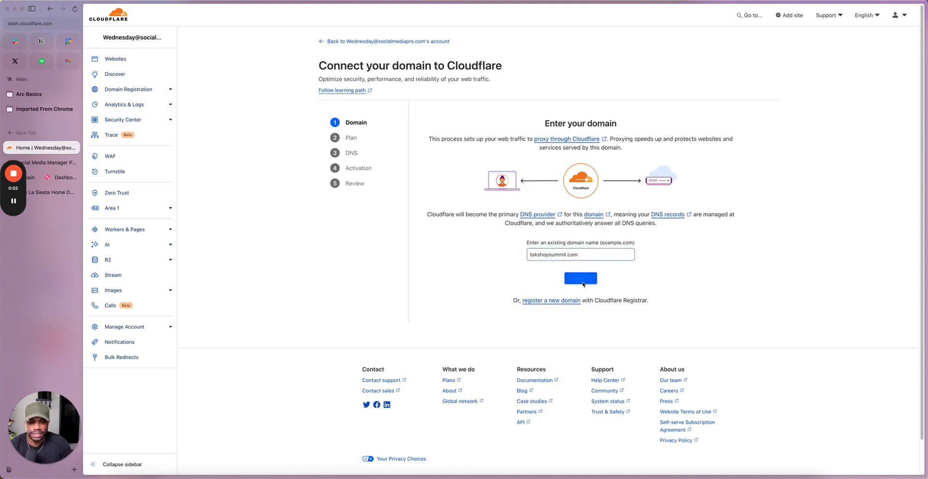
Step: Choose the Free plan for tokshopsummit.com and confirm it
scroll(621, 307, "down", 3)
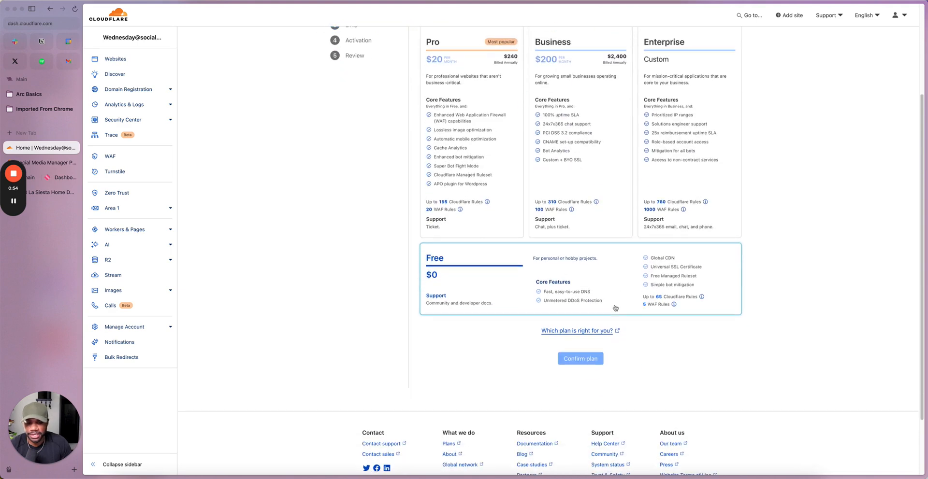
left_click(540, 286)
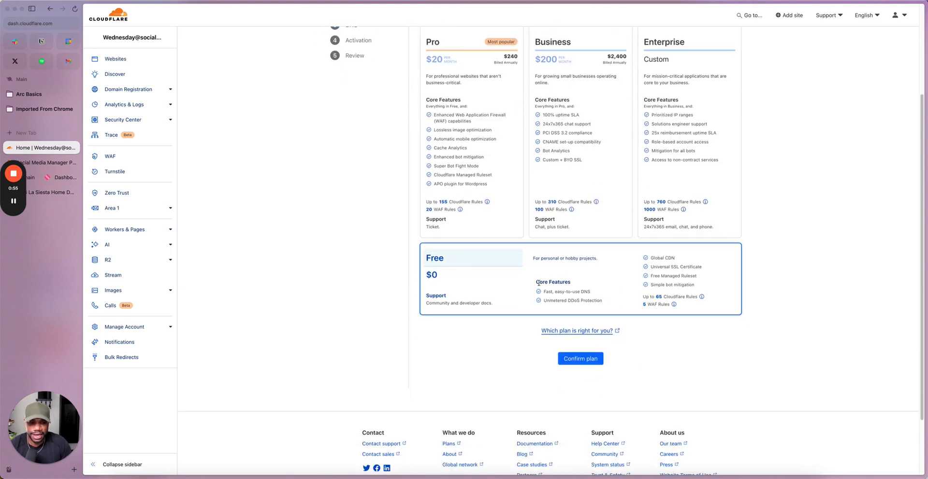
left_click(581, 359)
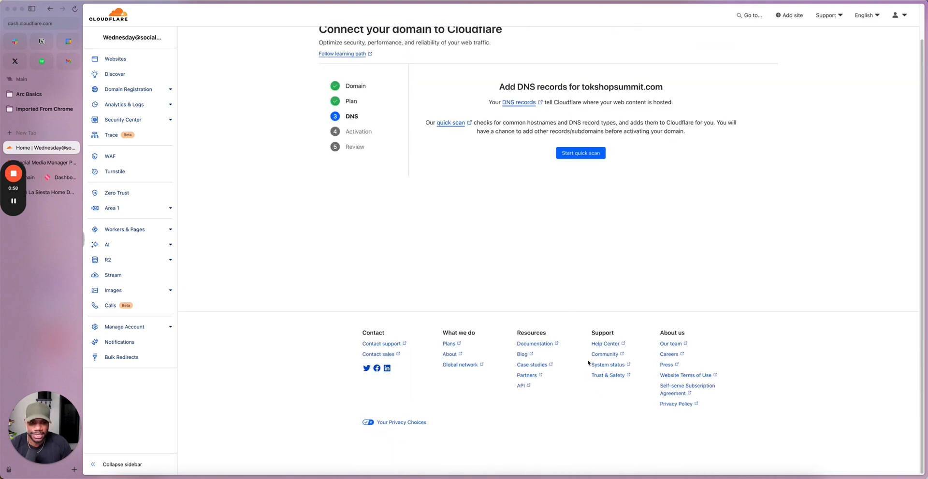
Step: Run the quick scan for the domain's DNS records and continue to the activation stage
left_click(579, 154)
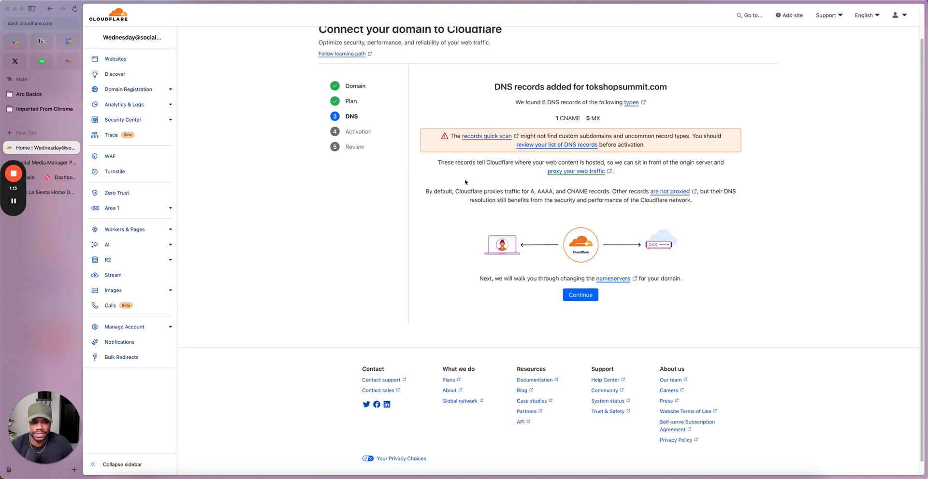
scroll(509, 178, "down", 1)
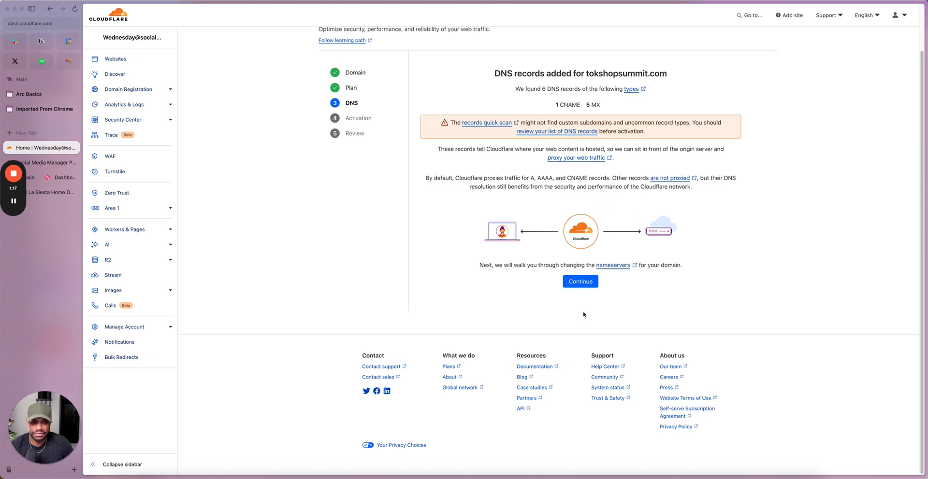
left_click(576, 285)
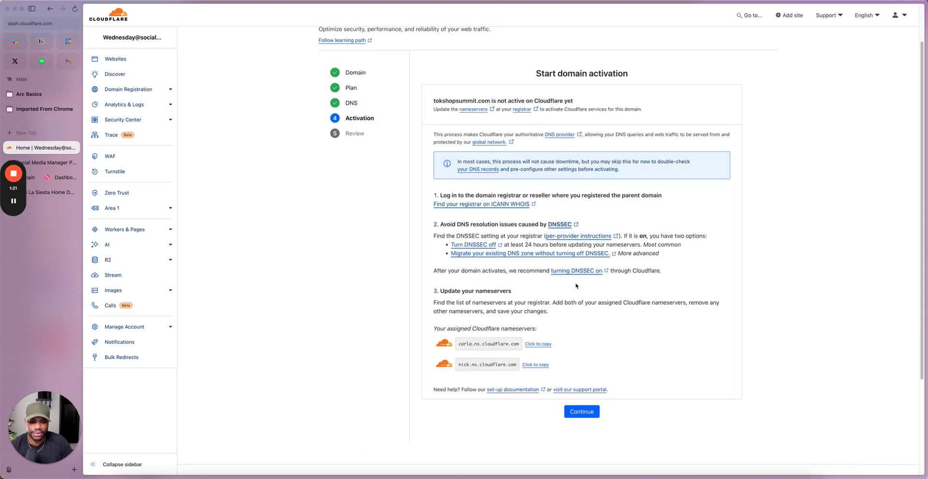
Step: Copy the nameserver carla.ns.cloudflare.com, then switch to the Namecheap domain page and separate it from the split view
left_click(543, 345)
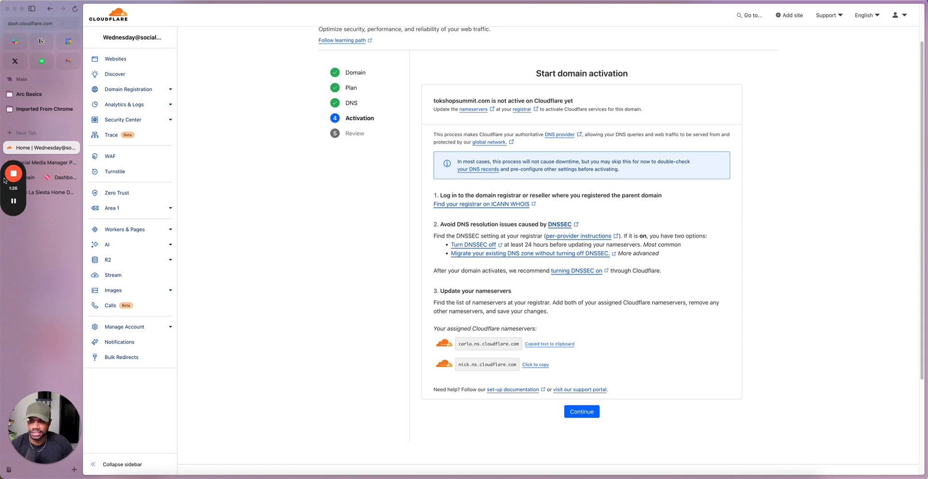
double_click(47, 146)
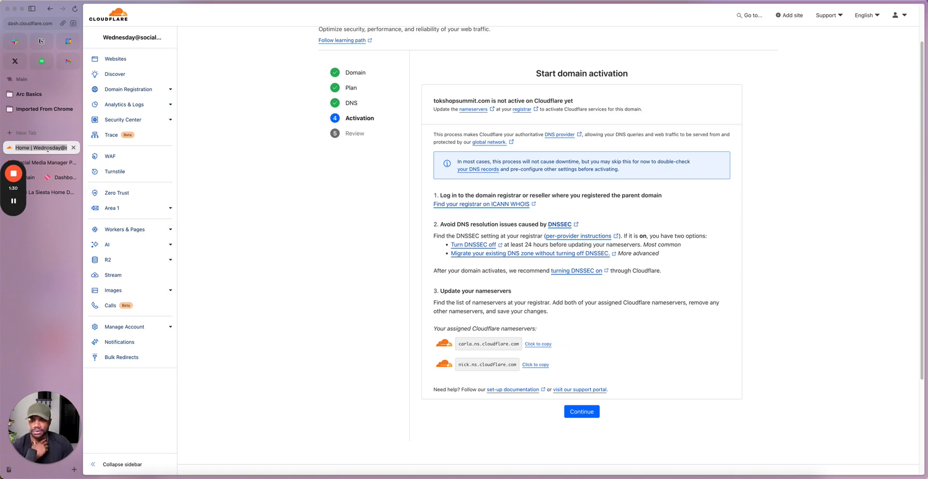
left_click(37, 179)
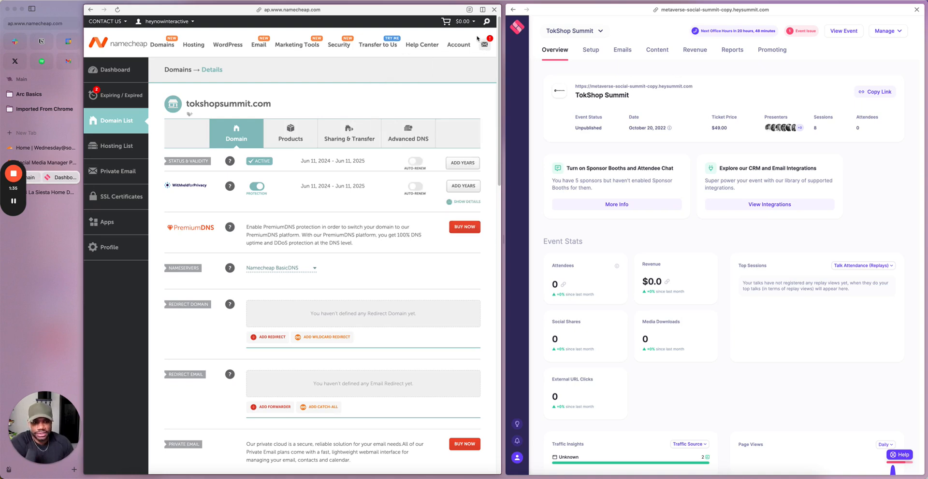
left_click(483, 9)
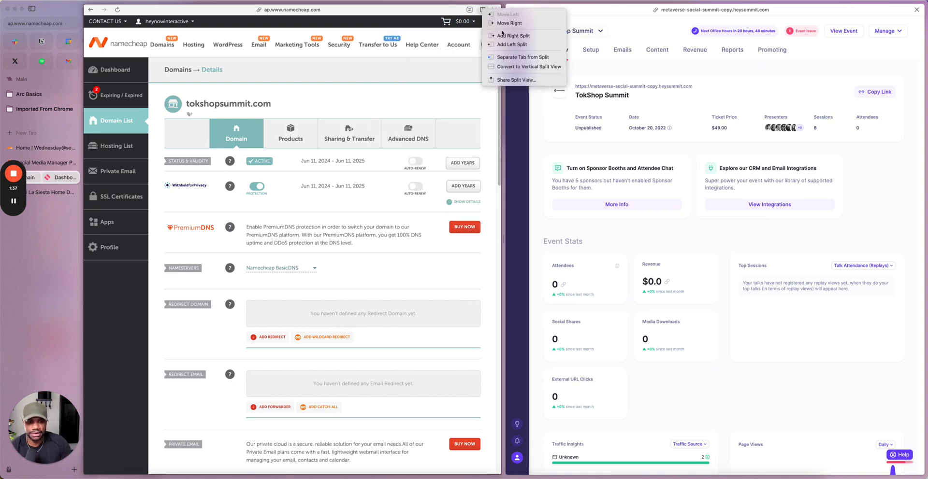
left_click(519, 57)
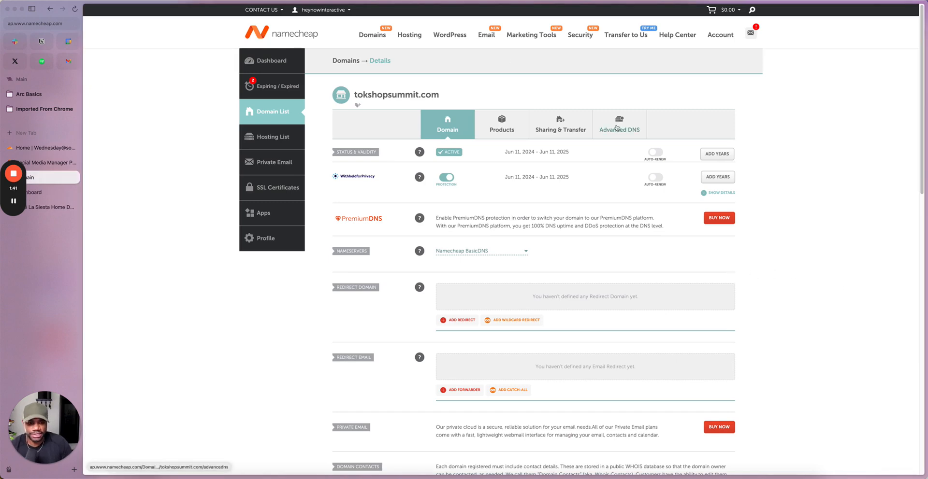
Step: Set the domain's nameservers to Custom DNS and enter carla.ns.cloudflare.com as Nameserver 1
left_click(473, 256)
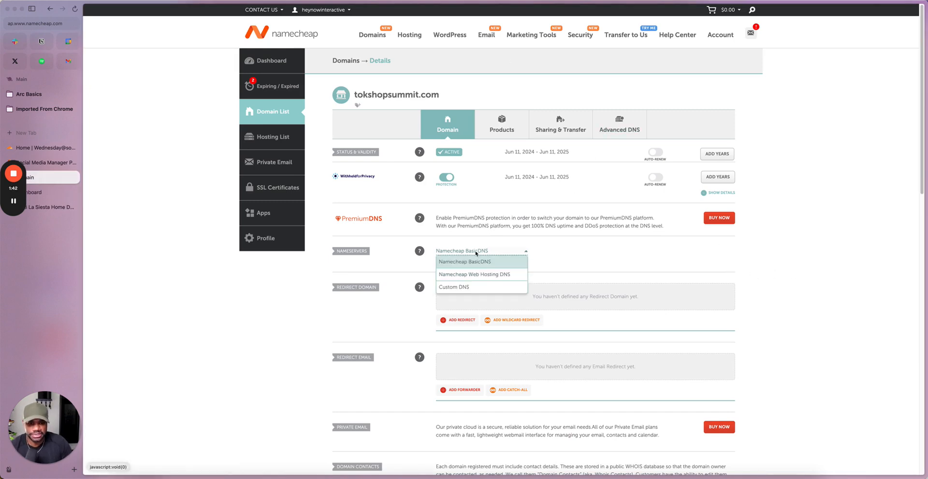
left_click(477, 287)
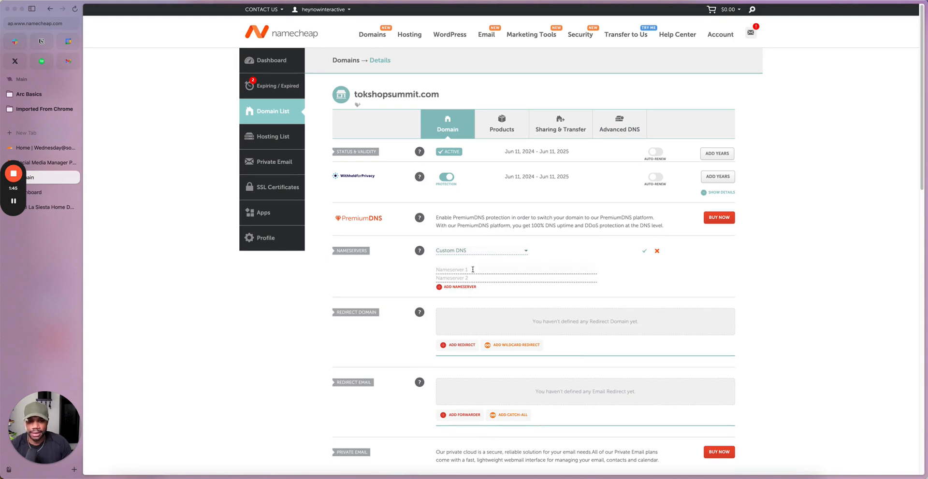
left_click(473, 269)
type("carla.ns.cloudflare.com")
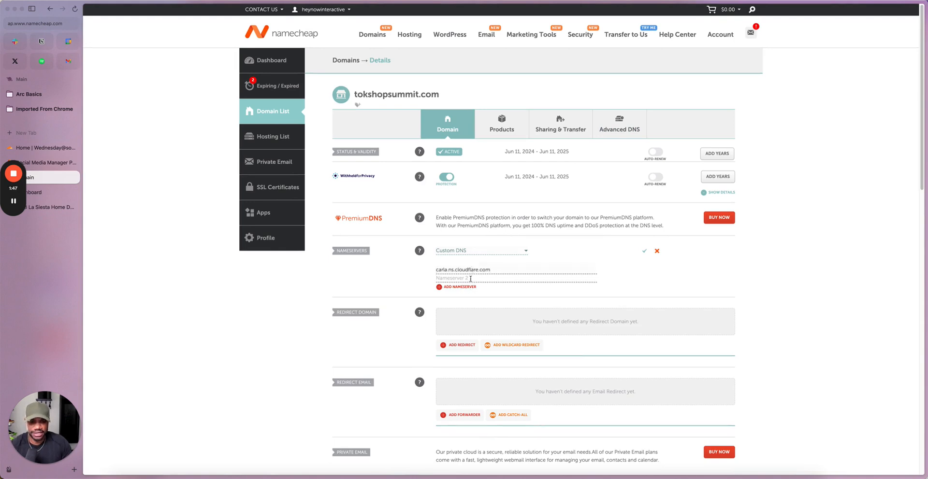
Step: Copy the second assigned nameserver from Cloudflare, enter nick.ns.cloudflare.com as Nameserver 2 in Namecheap, and save the custom nameservers
left_click(576, 274)
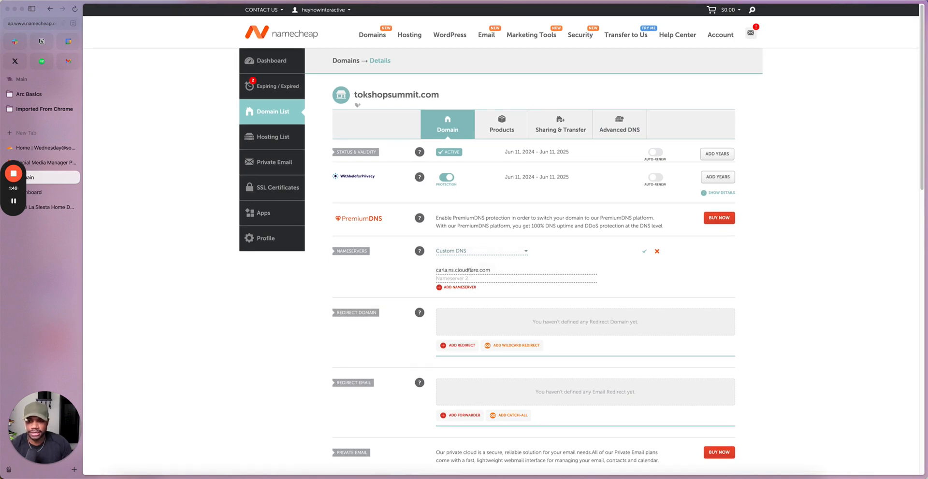
left_click(36, 148)
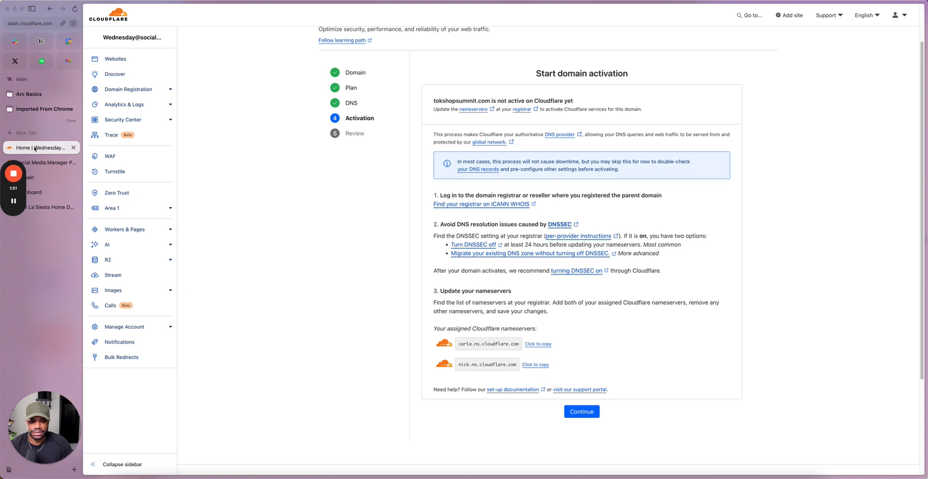
left_click(537, 365)
left_click(46, 177)
type("nick.ns.cloudflare.com")
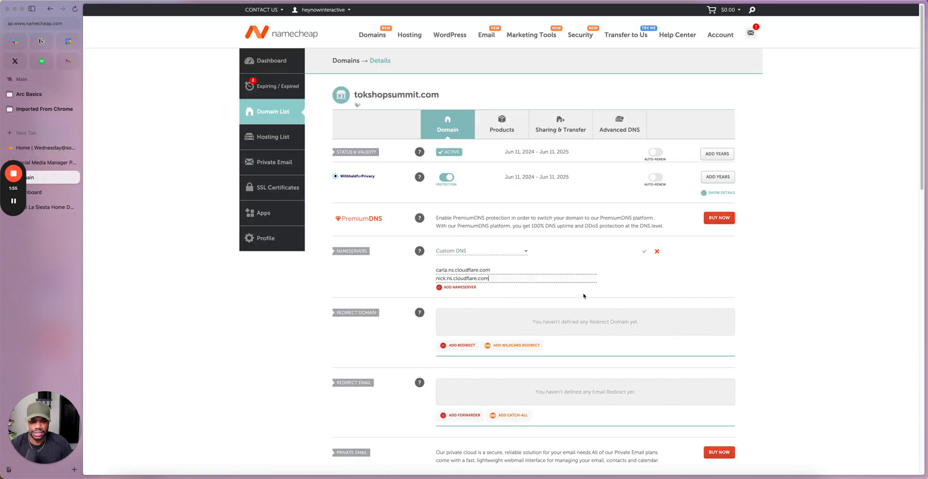
left_click(644, 252)
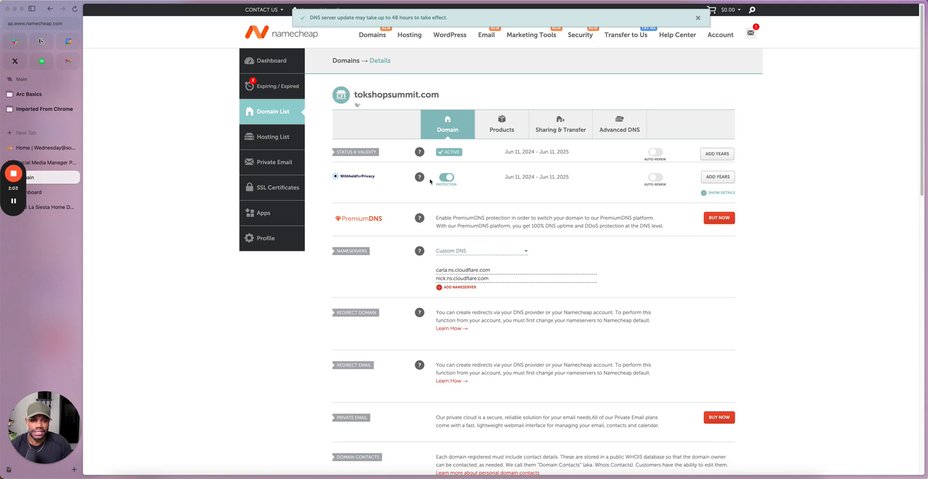
left_click(698, 19)
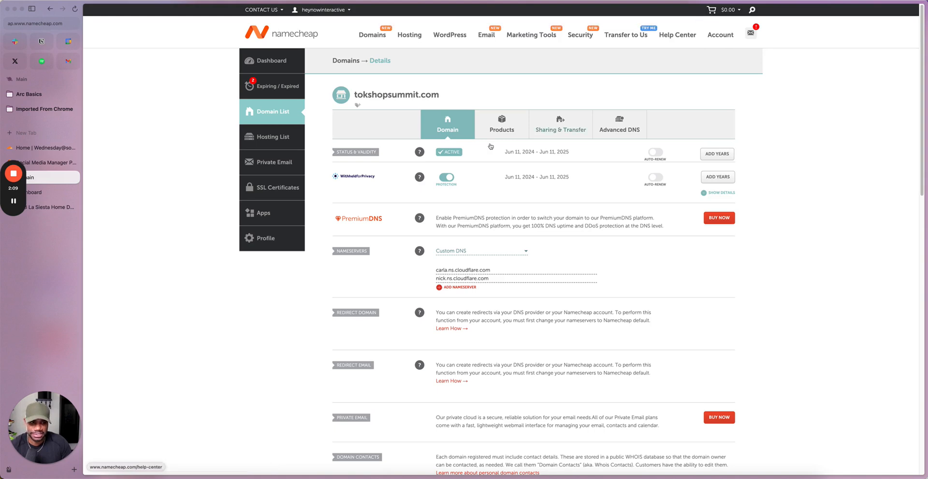
Step: Return to Cloudflare, finish the activation and review stages, and open the tokshopsummit.com overview to look through it
left_click(31, 150)
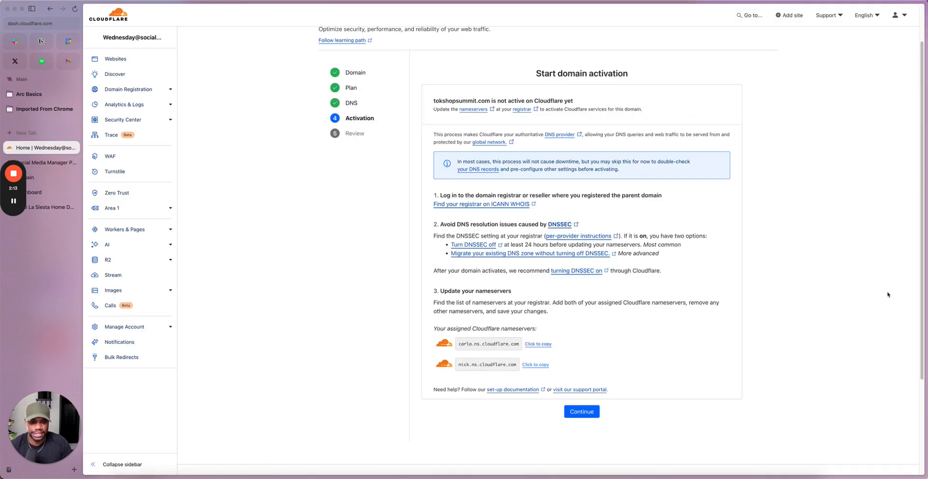
left_click(581, 412)
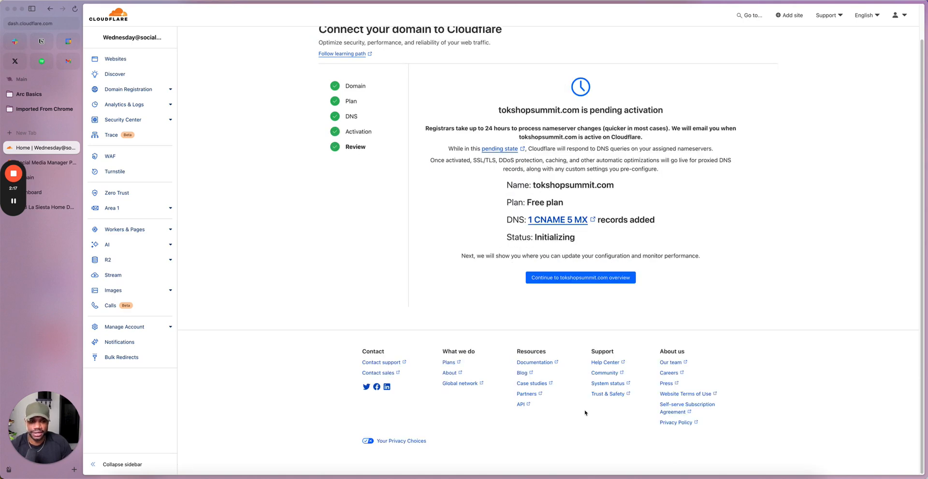
left_click(594, 279)
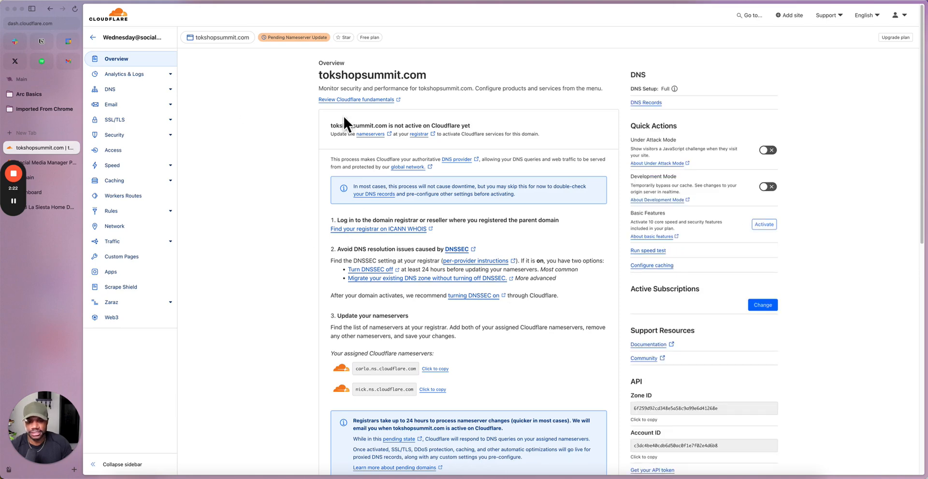
scroll(345, 208, "down", 1)
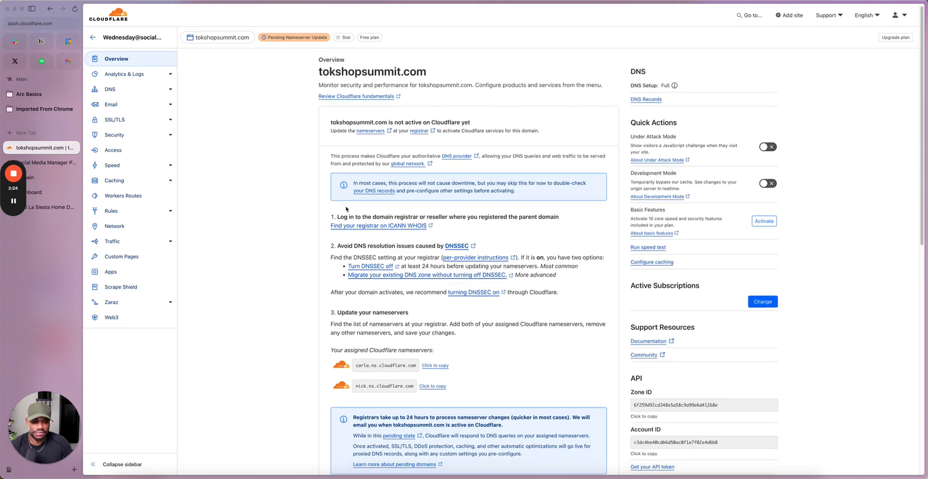
scroll(346, 209, "down", 6)
scroll(184, 130, "up", 4)
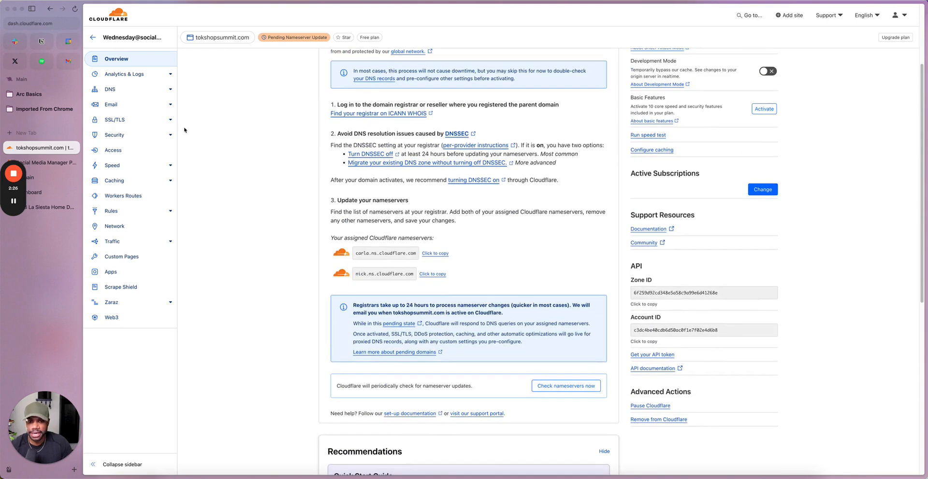
Step: Open the DNS records of tokshopsummit.com and examine the existing records and assigned nameservers
left_click(127, 91)
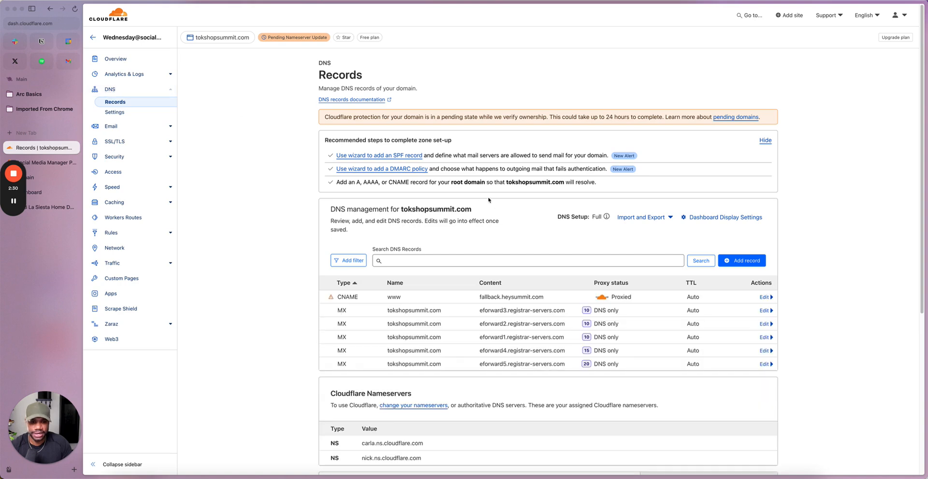
scroll(574, 280, "down", 3)
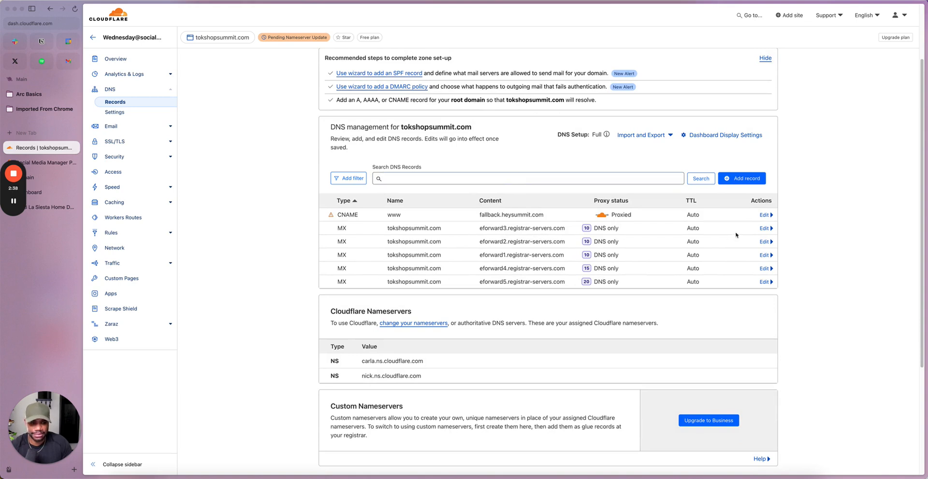
scroll(736, 235, "down", 1)
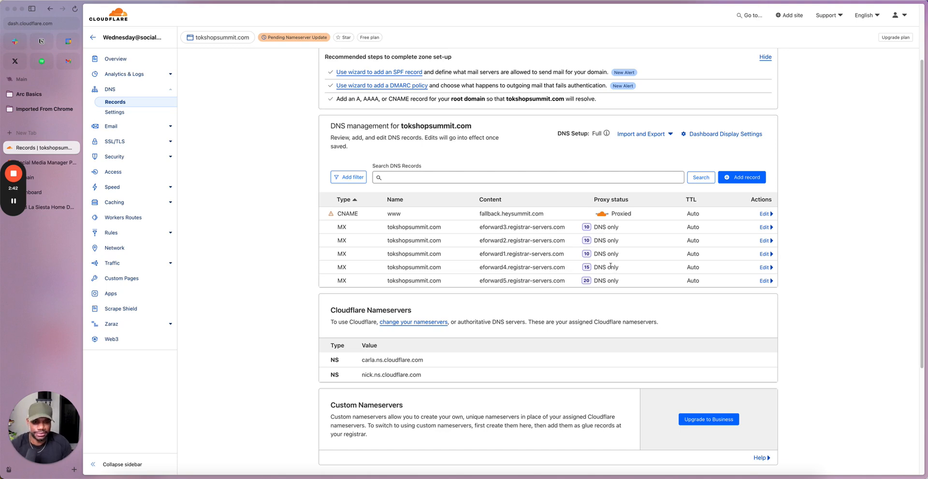
Step: Switch to the HeySummit dashboard of the TokShop Summit event and open the event's setup
left_click(40, 179)
left_click(49, 164)
left_click(48, 195)
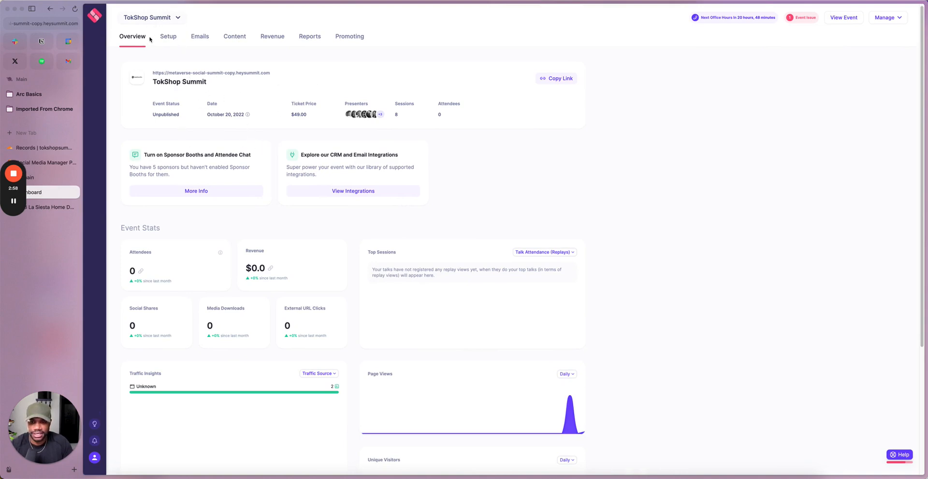
left_click(171, 40)
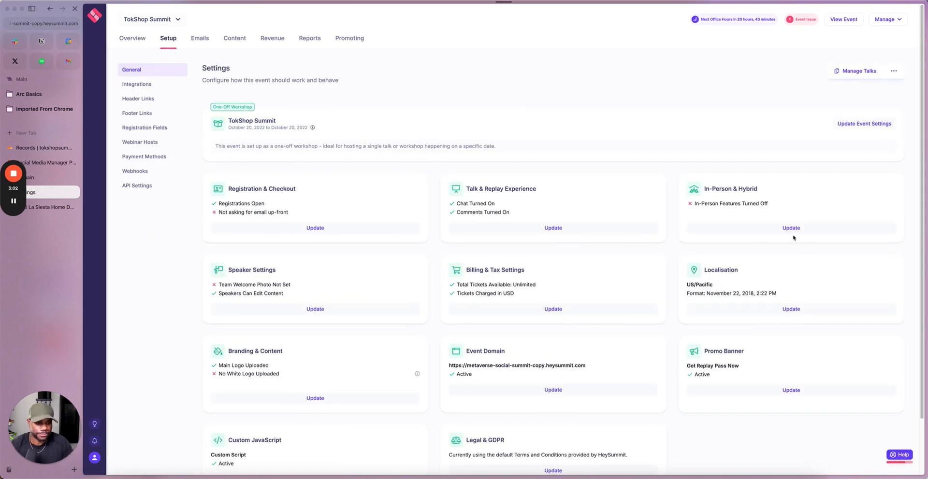
Step: Open the Event Domain settings, choose Custom Domain, and copy the CNAME target fallback.heysummit.com
scroll(549, 297, "down", 3)
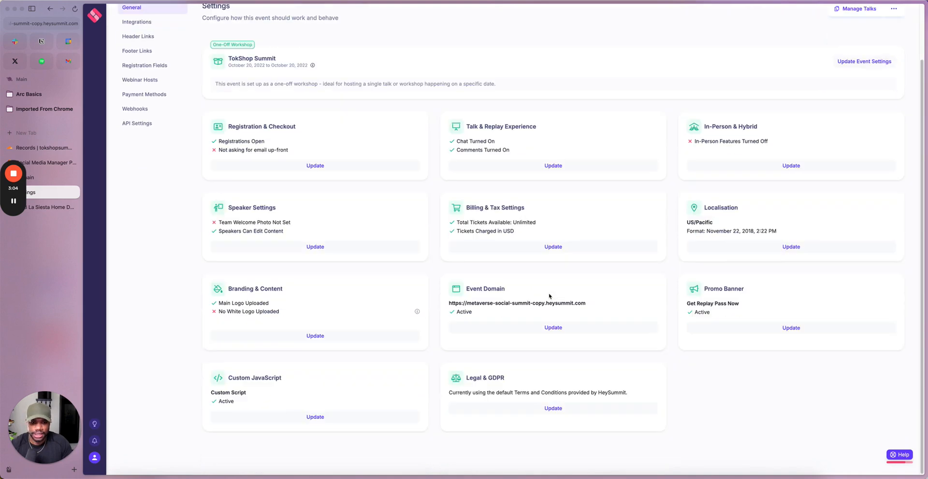
left_click(533, 330)
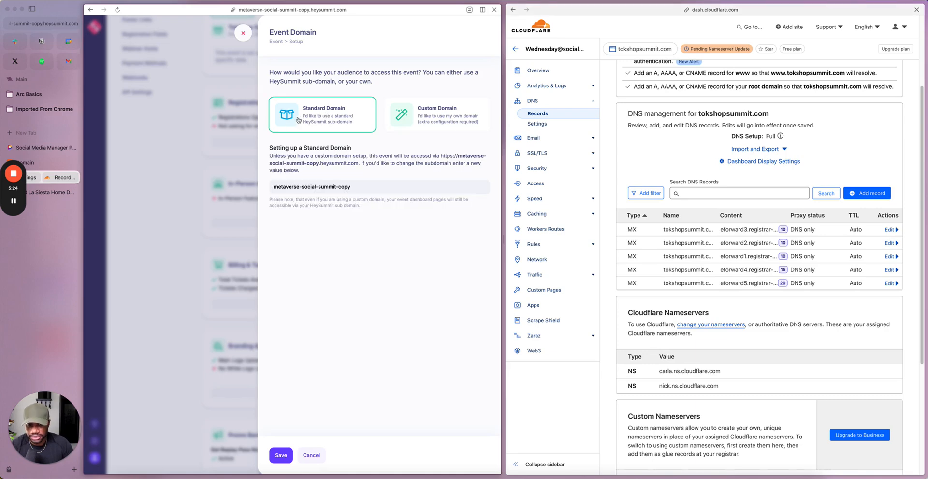
left_click(420, 121)
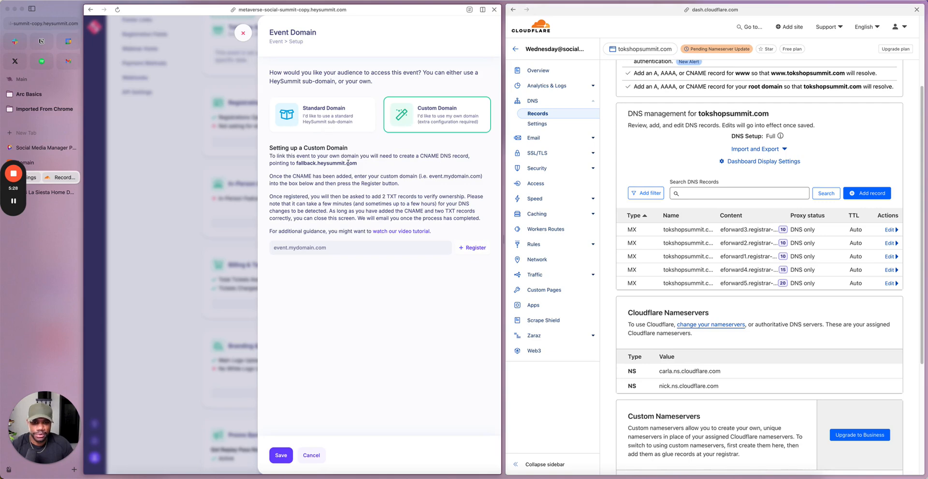
left_click_drag(360, 165, 297, 163)
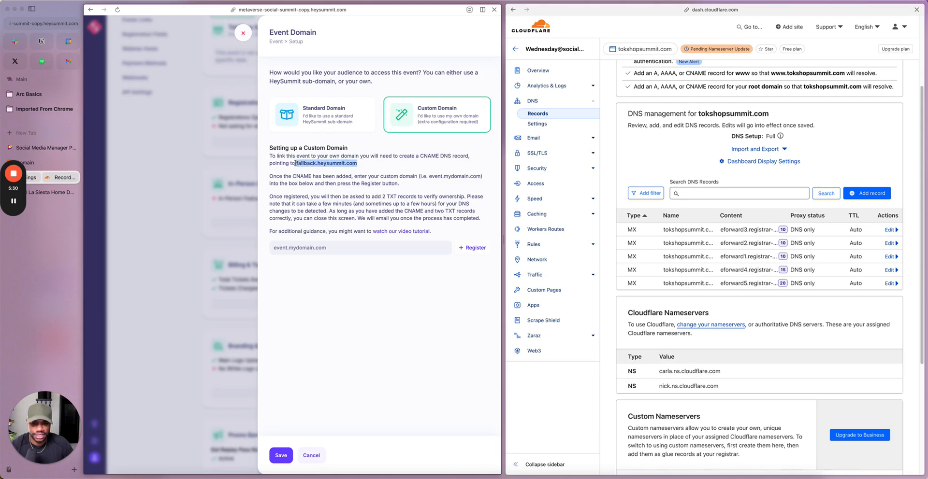
left_click(867, 193)
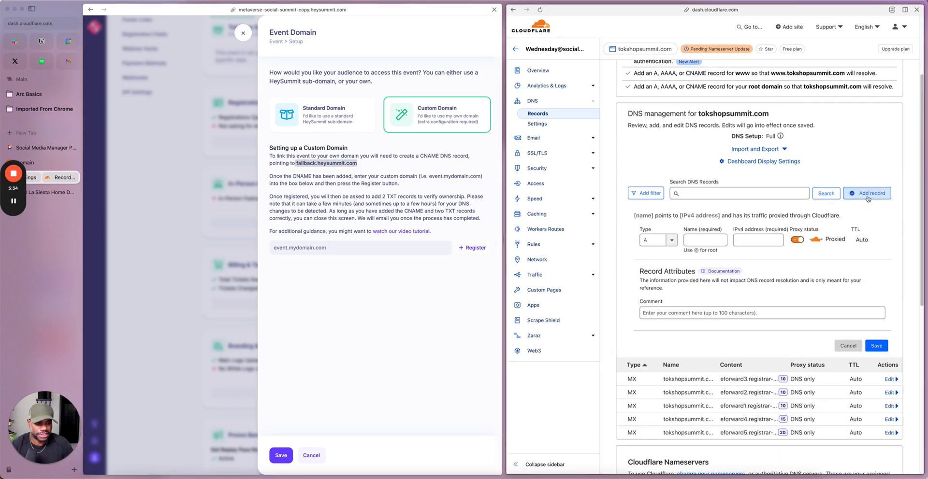
left_click(670, 243)
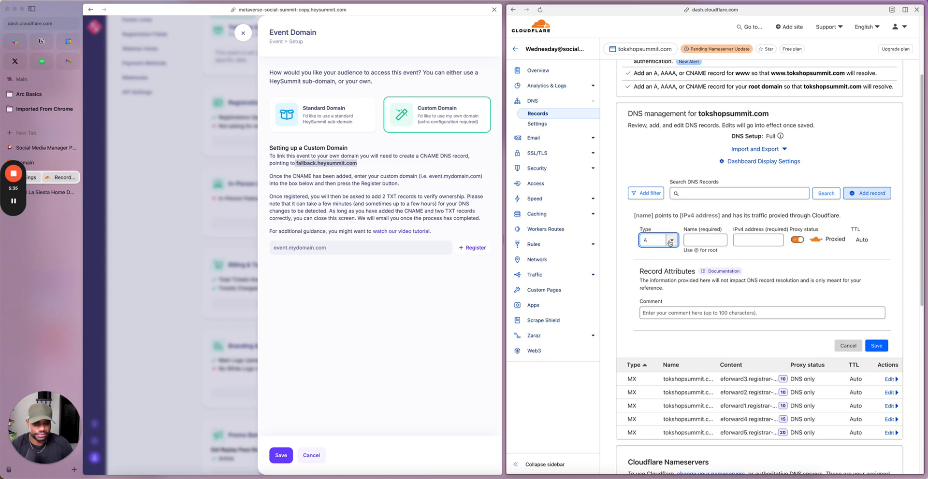
left_click(530, 102)
scroll(744, 252, "down", 4)
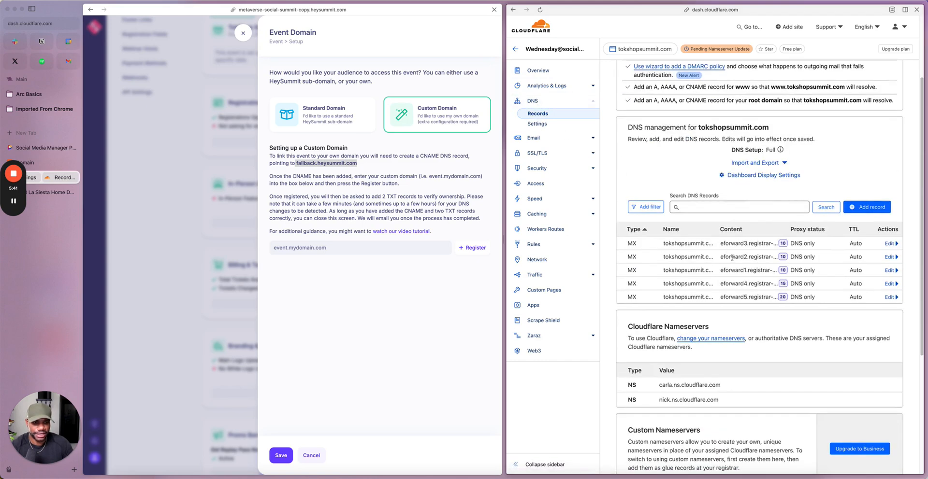
left_click(862, 207)
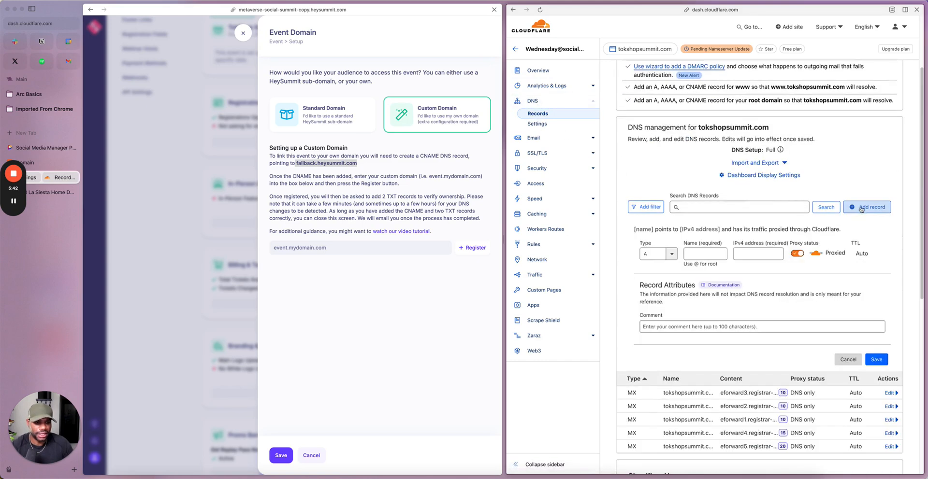
left_click(657, 254)
left_click(669, 277)
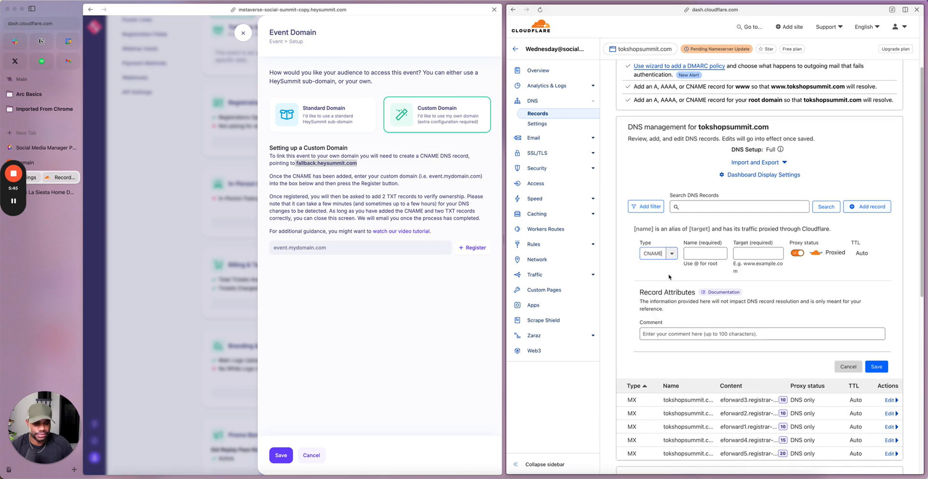
left_click(703, 256)
type("www")
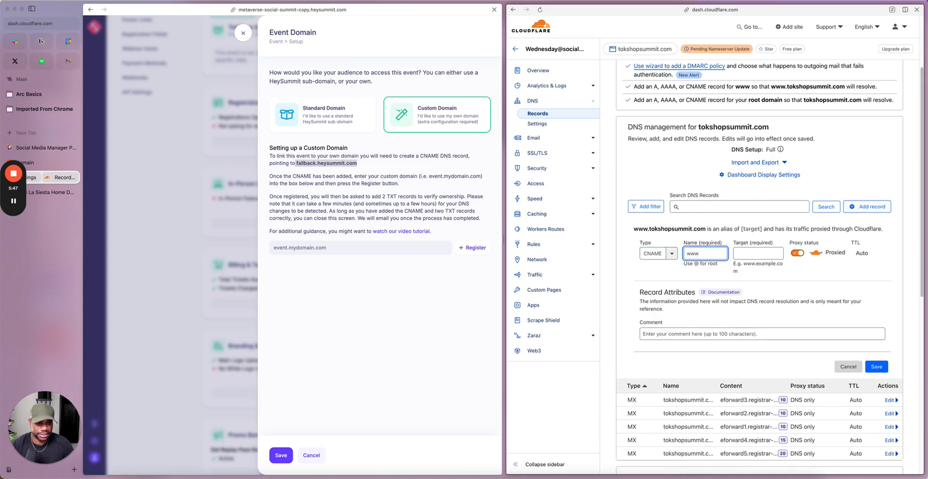
type("w")
left_click(769, 255)
left_click(709, 254)
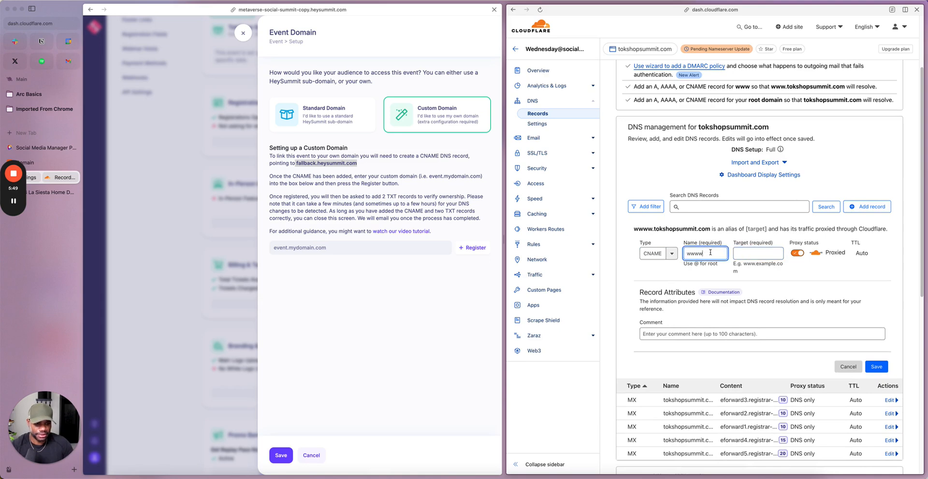
key("BackSpace")
Step: Set the CNAME record's target to fallback.heysummit.com, make it DNS only, and save the record
left_click(749, 254)
type("fallback.heysummit.com")
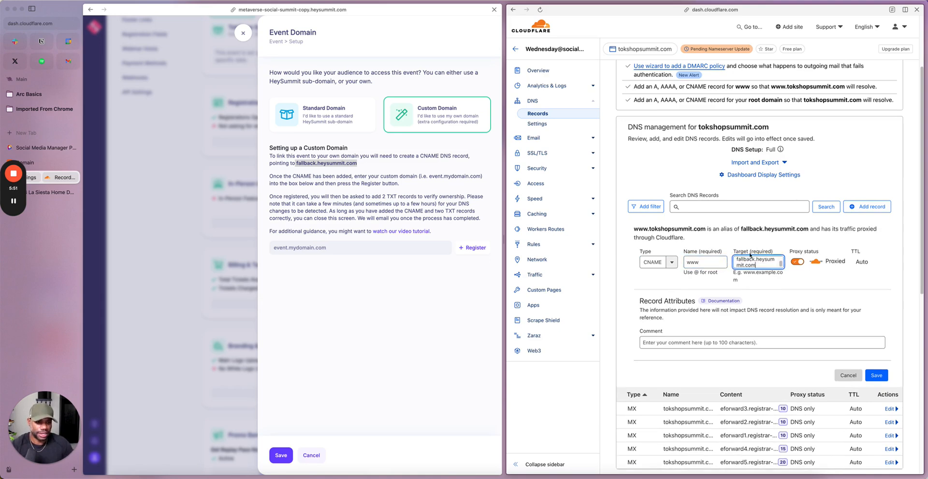
left_click(800, 263)
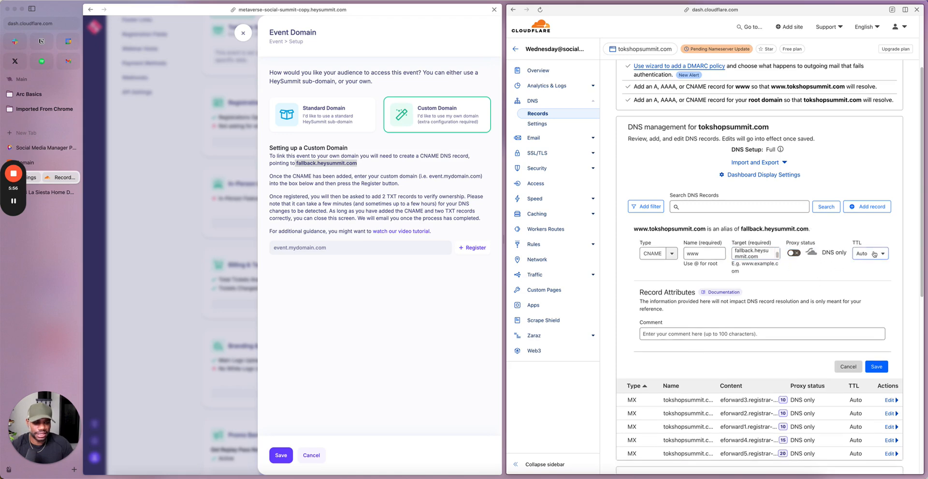
left_click(875, 367)
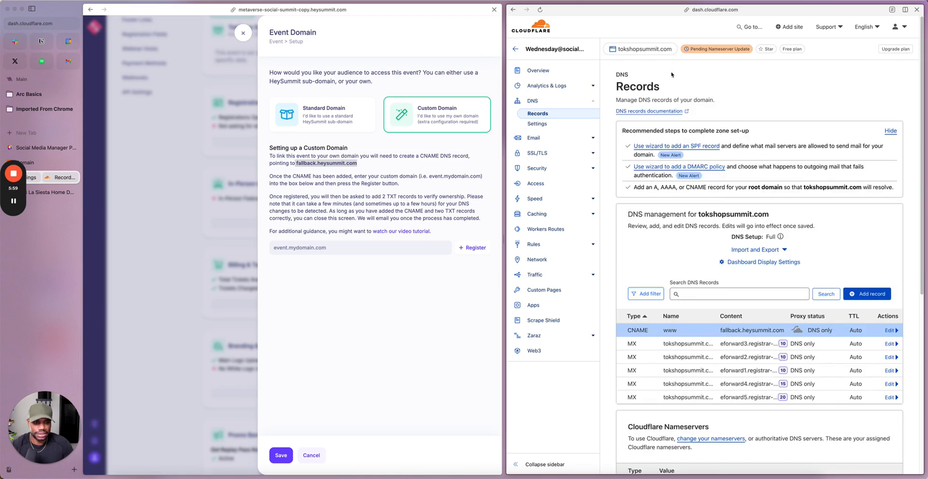
Step: Go back to the account's site list and reopen the tokshopsummit.com overview to check its activation status
left_click(623, 50)
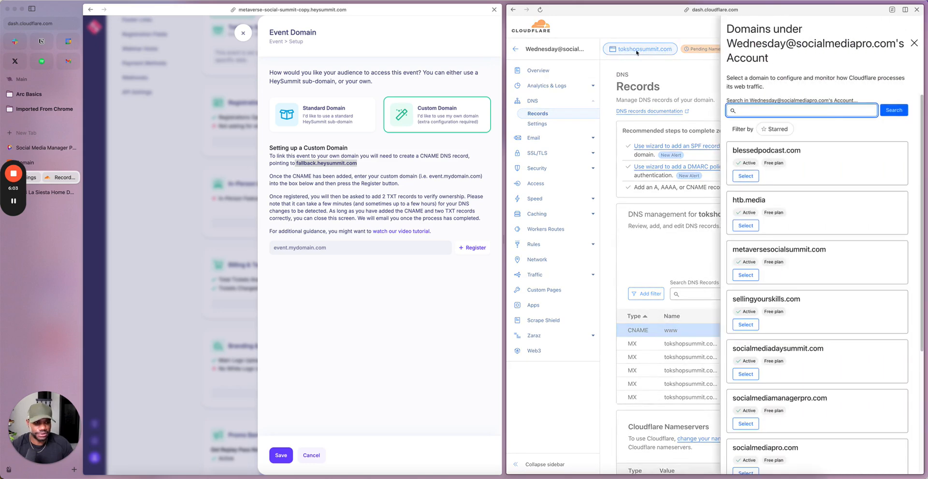
left_click(914, 43)
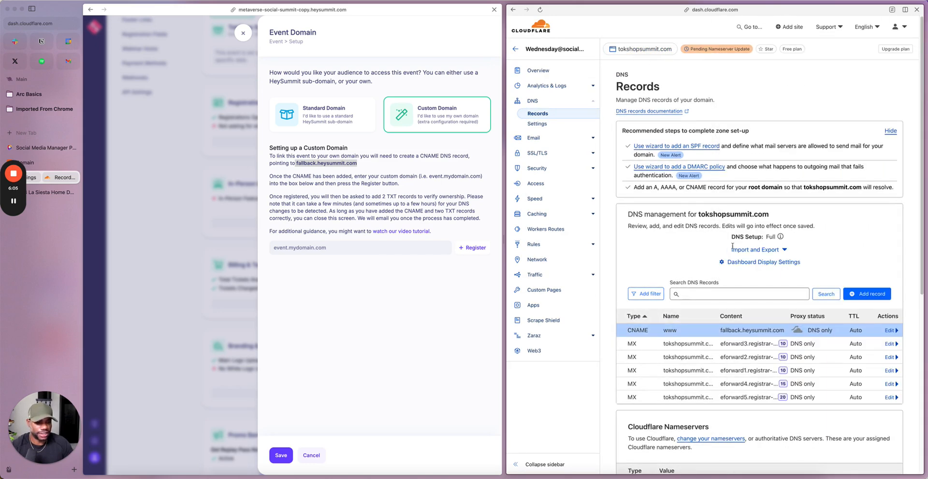
left_click(516, 50)
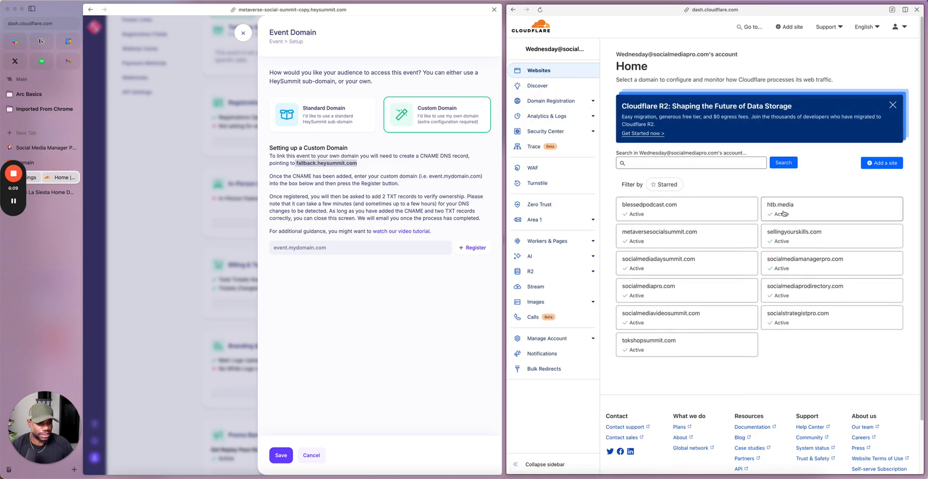
left_click(633, 341)
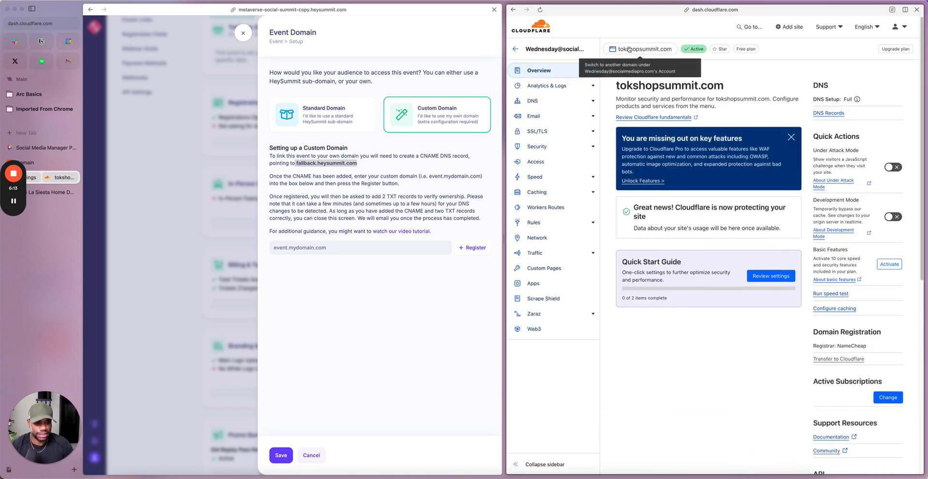
scroll(733, 172, "down", 1)
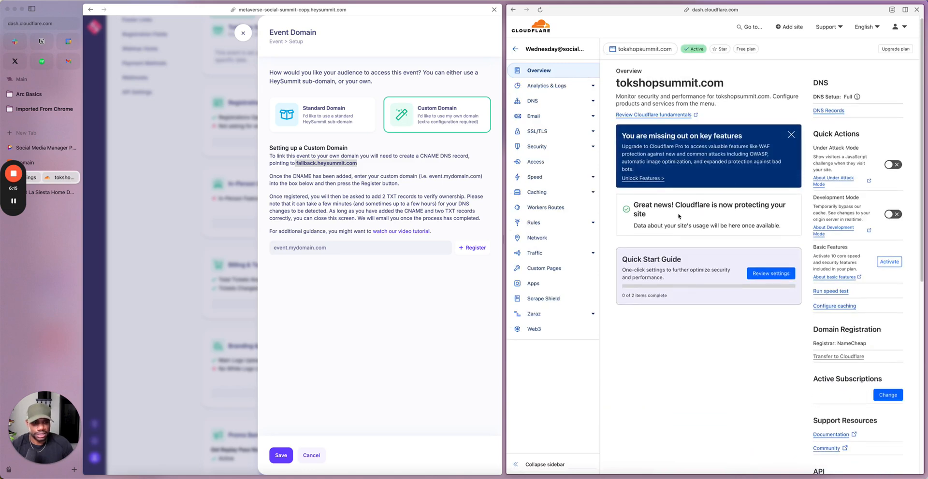
Step: Open the site's DNS records and copy the domain name tokshopsummit.com from the eforward3 MX record
left_click(561, 102)
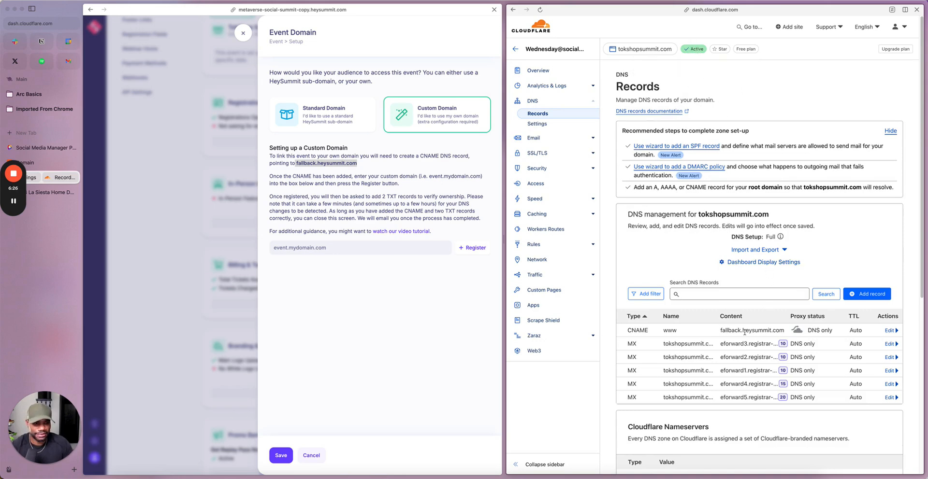
left_click_drag(664, 344, 709, 344)
left_click(711, 344)
scroll(889, 352, "down", 1)
left_click(889, 343)
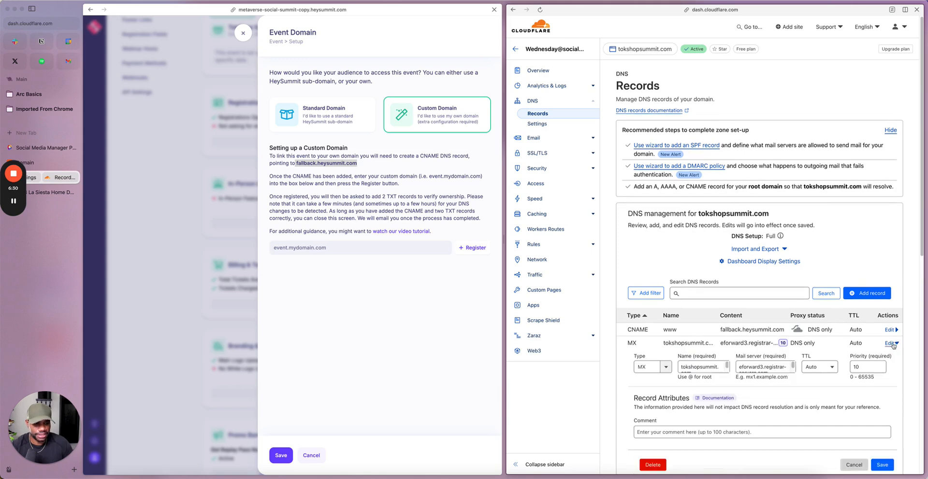
double_click(701, 369)
key("super+c")
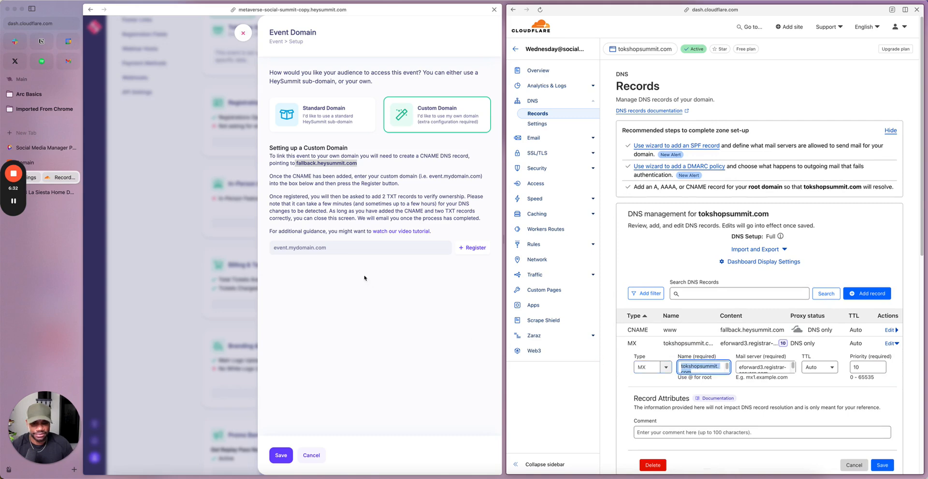
left_click(331, 249)
type("www")
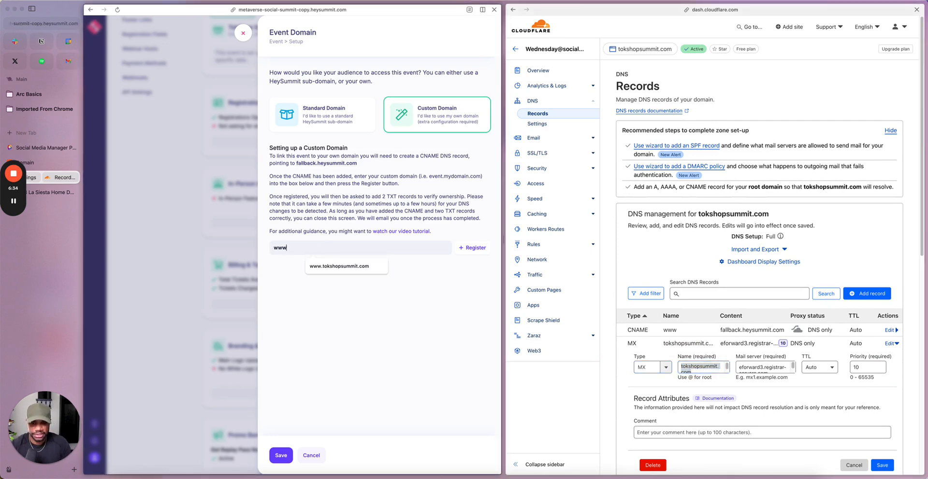
type(".")
key("super+v")
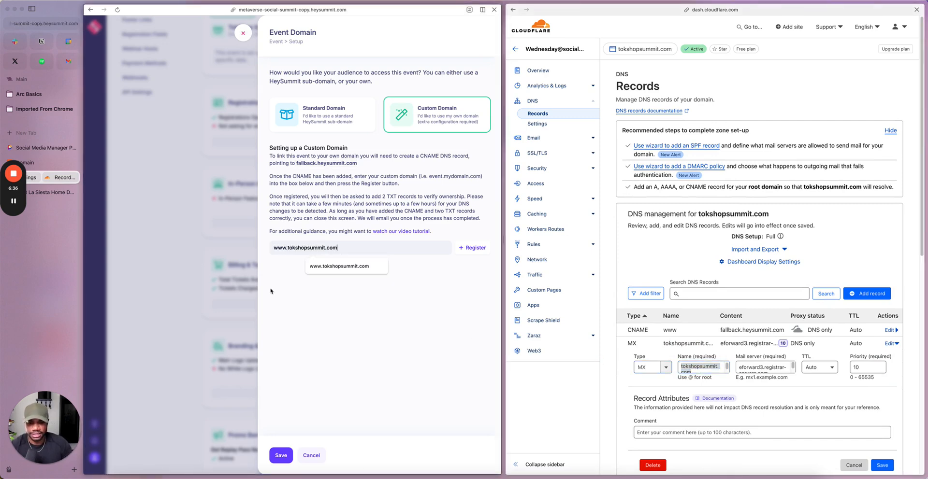
left_click(298, 290)
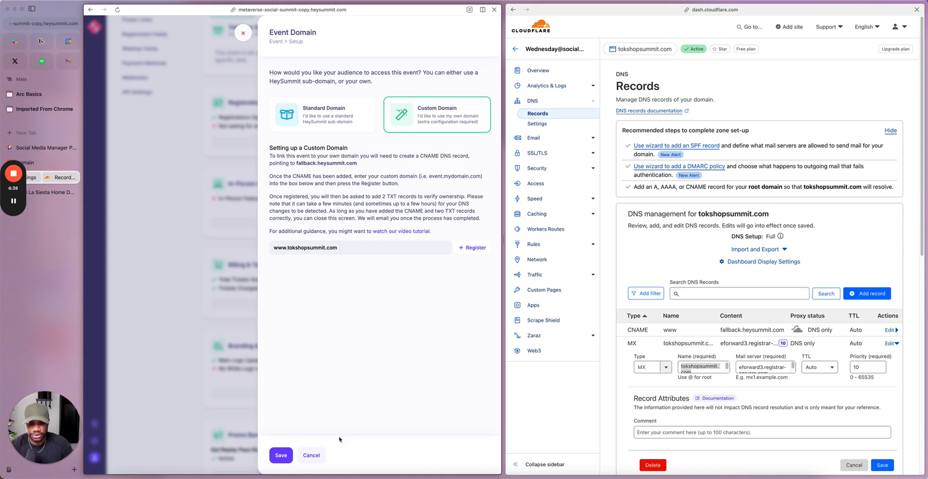
left_click(281, 455)
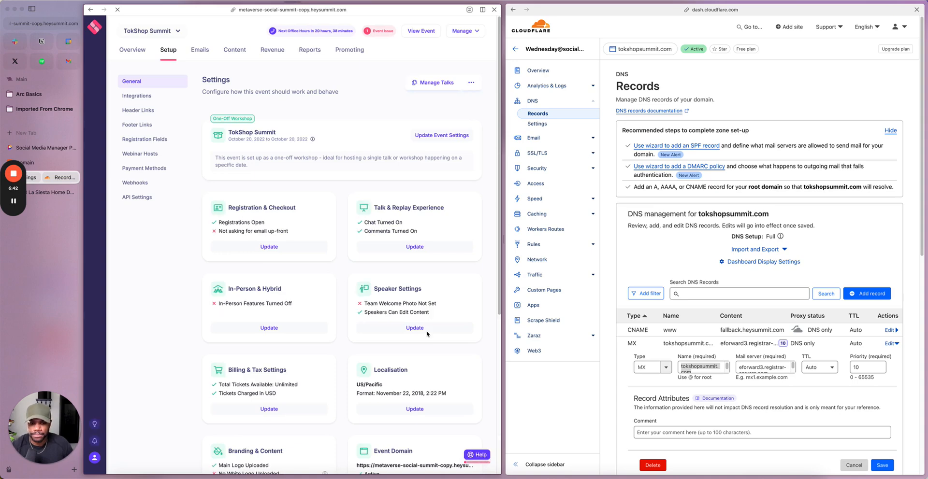
scroll(427, 334, "down", 3)
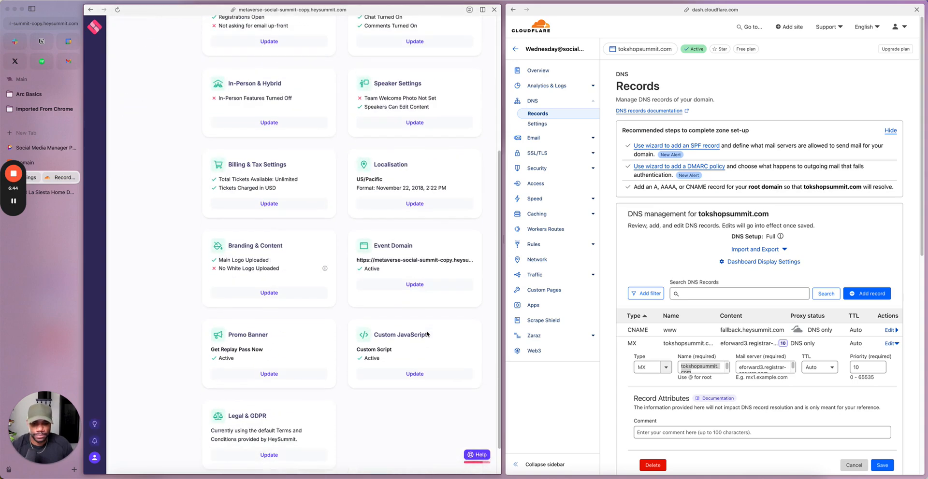
left_click(410, 286)
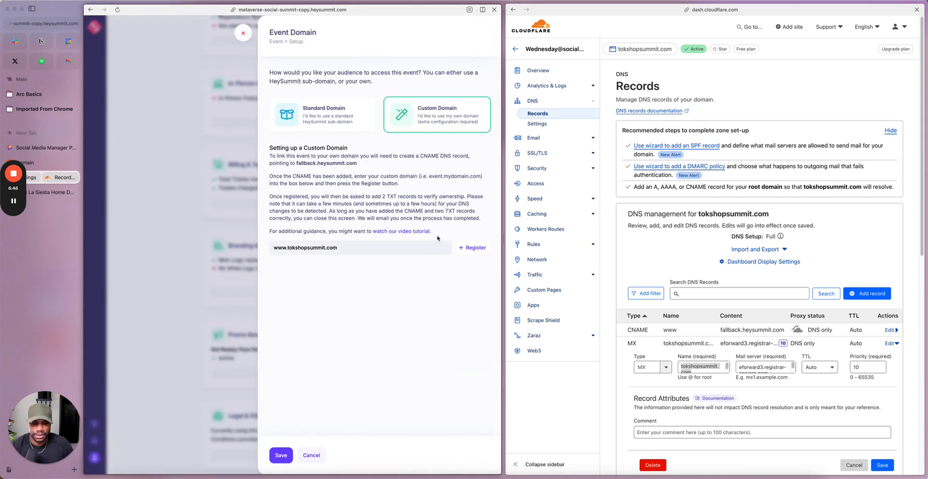
left_click(471, 249)
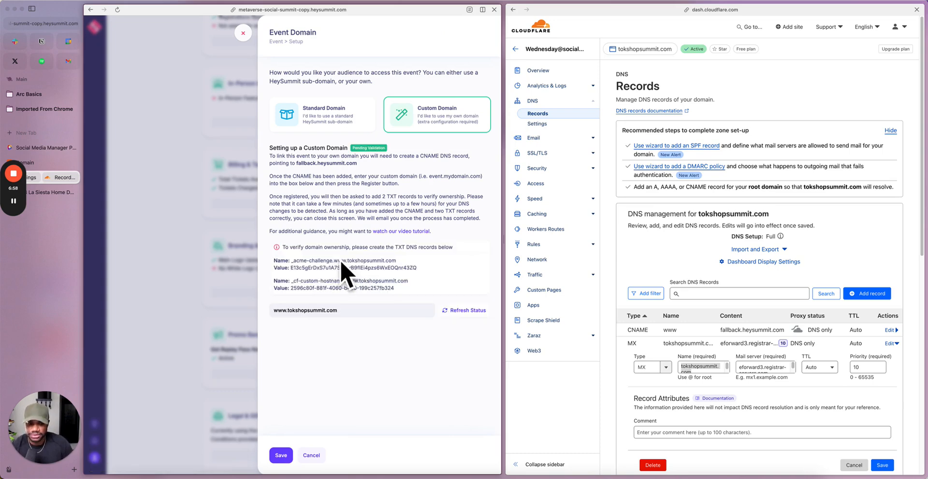
scroll(859, 312, "down", 5)
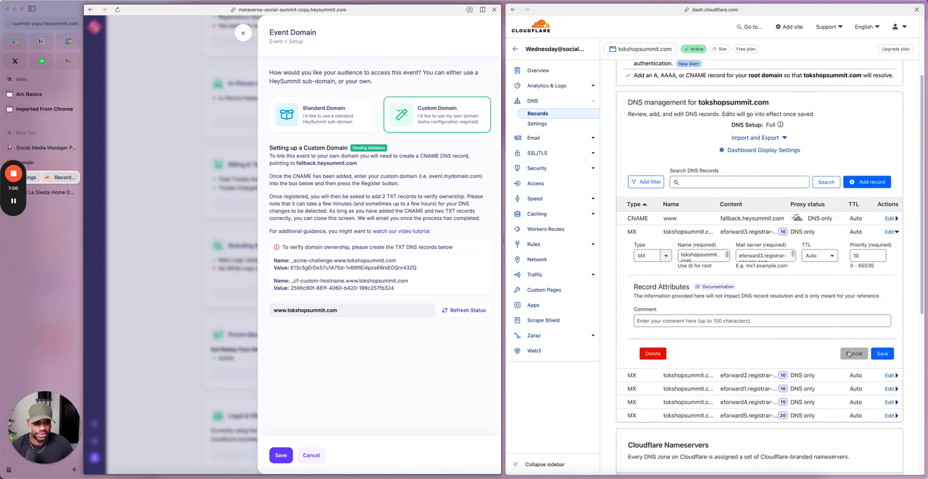
Step: Close the MX record's editor without saving and start a new DNS record of type TXT
left_click(848, 352)
left_click(866, 181)
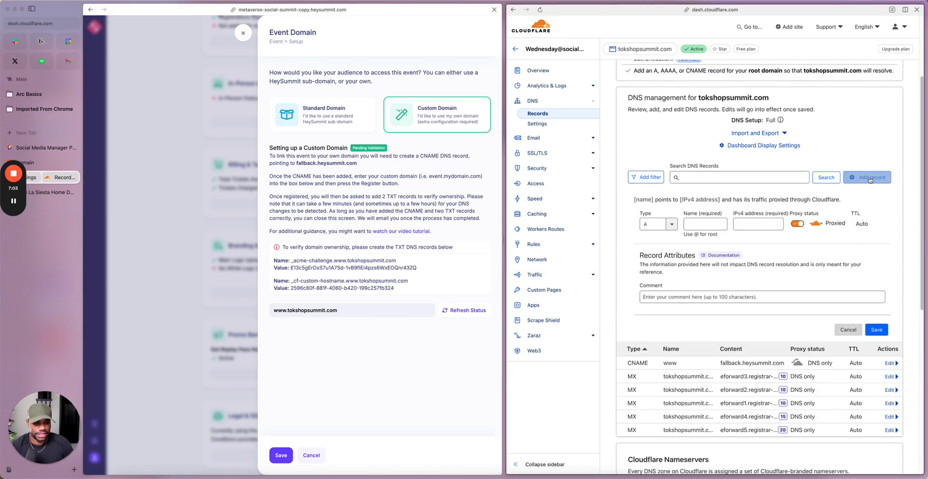
left_click(658, 224)
scroll(653, 284, "down", 3)
scroll(654, 284, "down", 5)
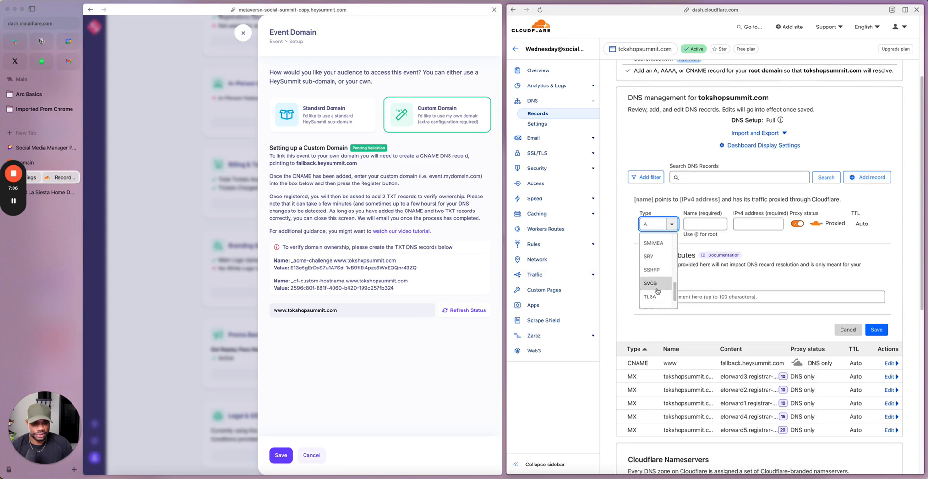
left_click(661, 288)
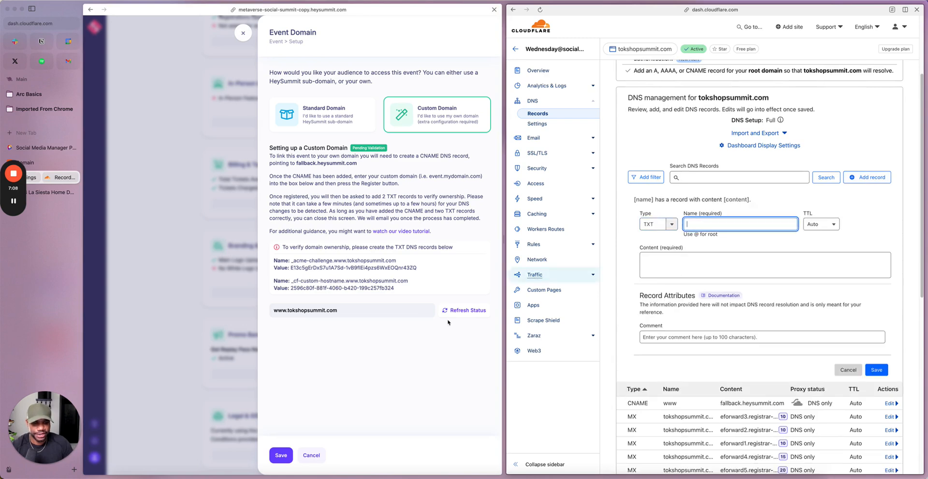
left_click(375, 286)
left_click_drag(406, 262, 291, 262)
key("ctrl+c")
left_click(699, 224)
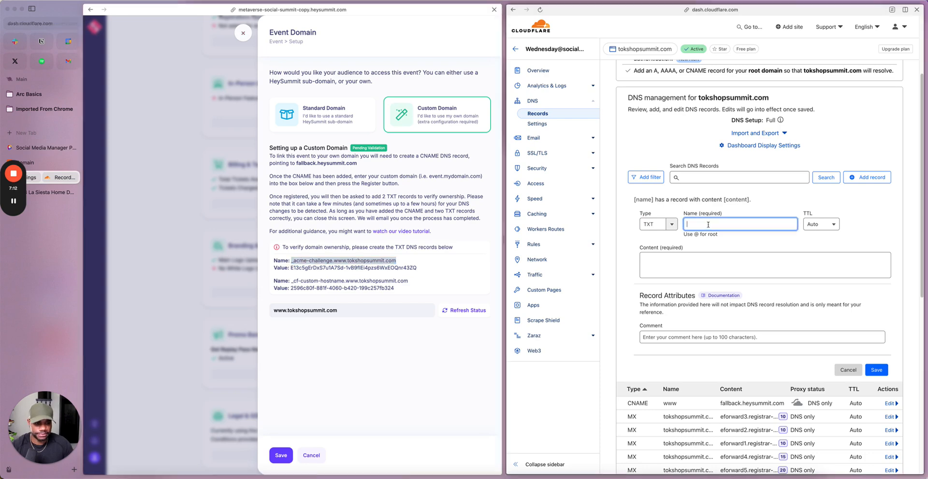
key("ctrl+v")
Step: Paste the _acme-challenge verification value from HeySummit as the TXT record's content and save the record
left_click(718, 260)
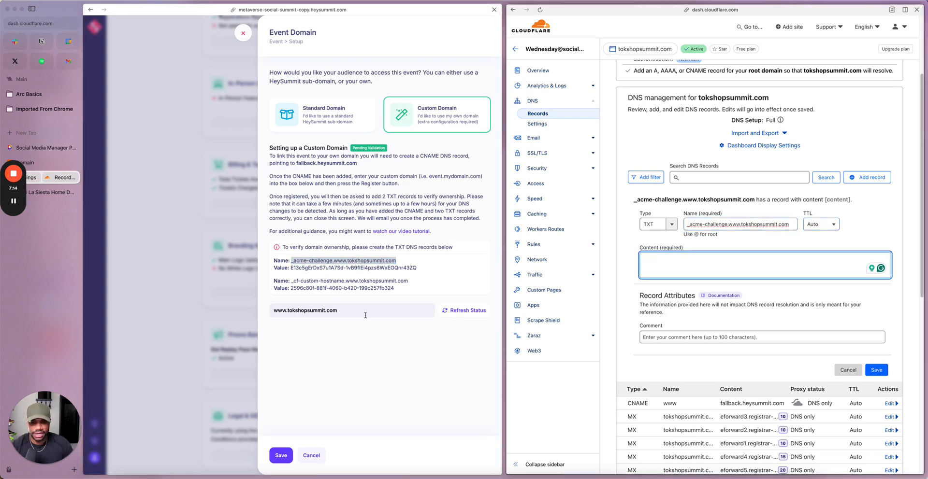
left_click_drag(418, 269, 291, 270)
key("ctrl+c")
left_click(691, 272)
key("ctrl+v")
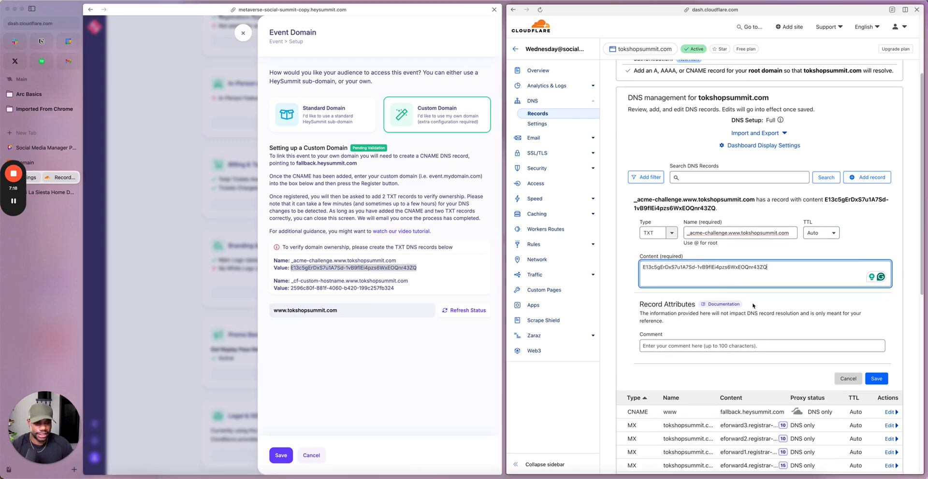
left_click(876, 379)
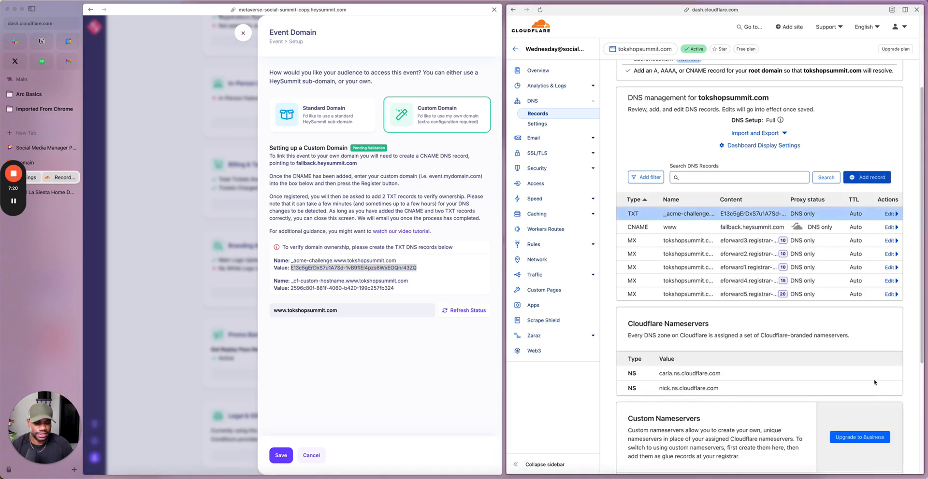
left_click(867, 177)
left_click(672, 224)
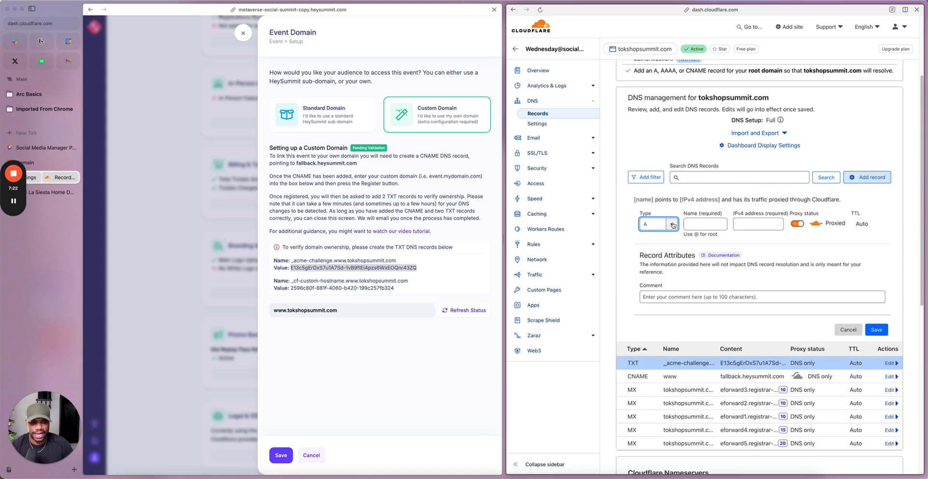
type("TXT")
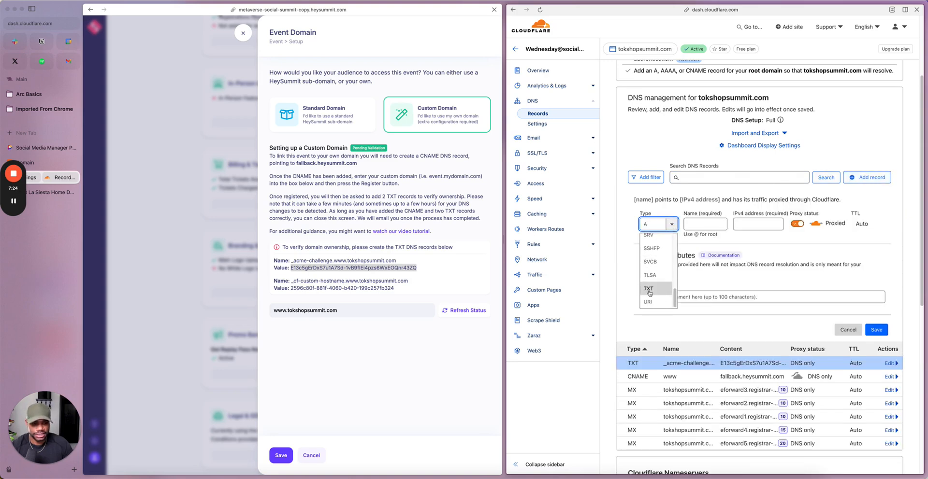
key("Return")
key("Tab")
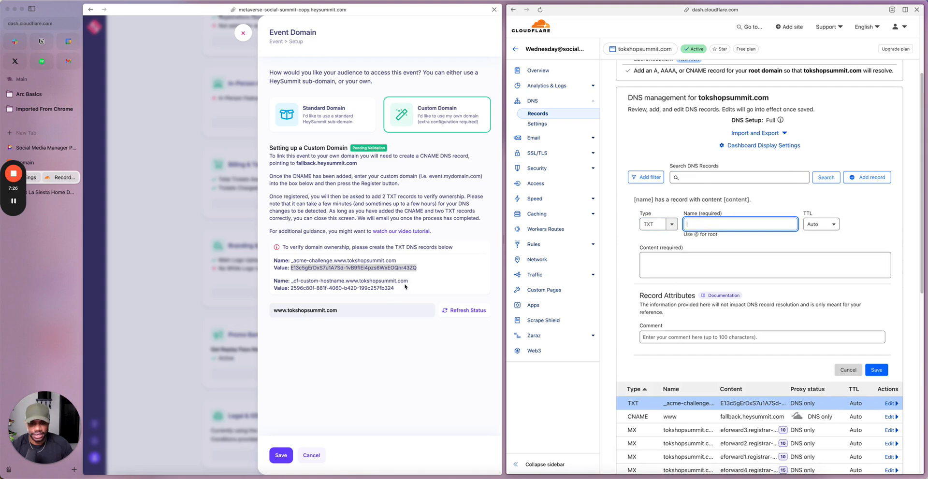
left_click_drag(413, 282, 291, 284)
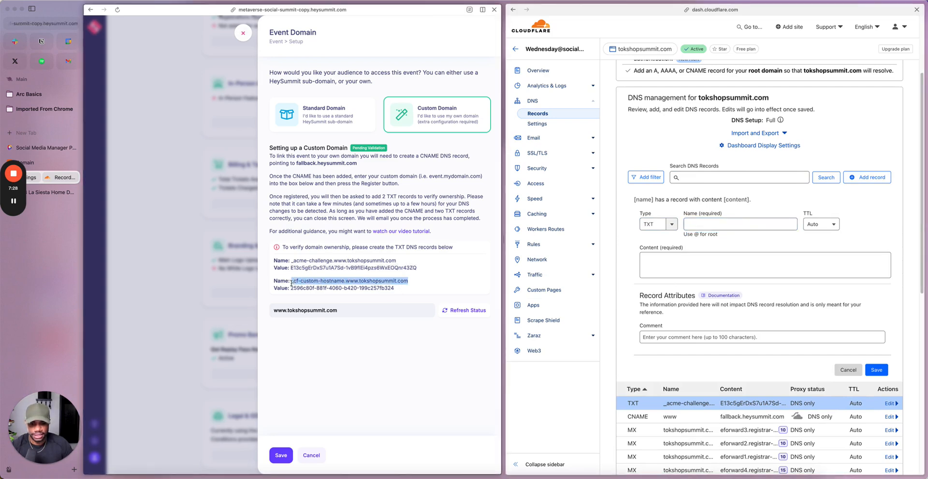
key("super+c")
left_click(704, 222)
key("super+v")
key("Tab")
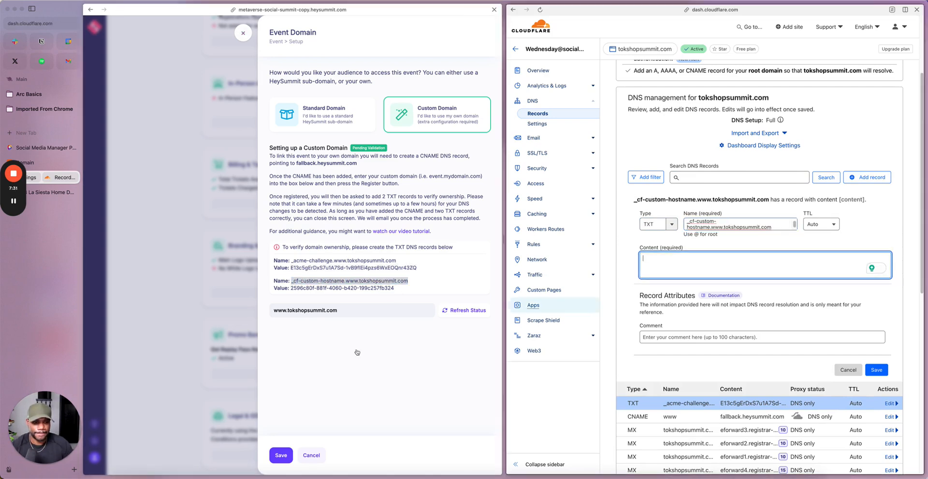
Step: Paste the _cf-custom-hostname verification value from HeySummit as the TXT record's content and save the record
left_click_drag(395, 289, 291, 288)
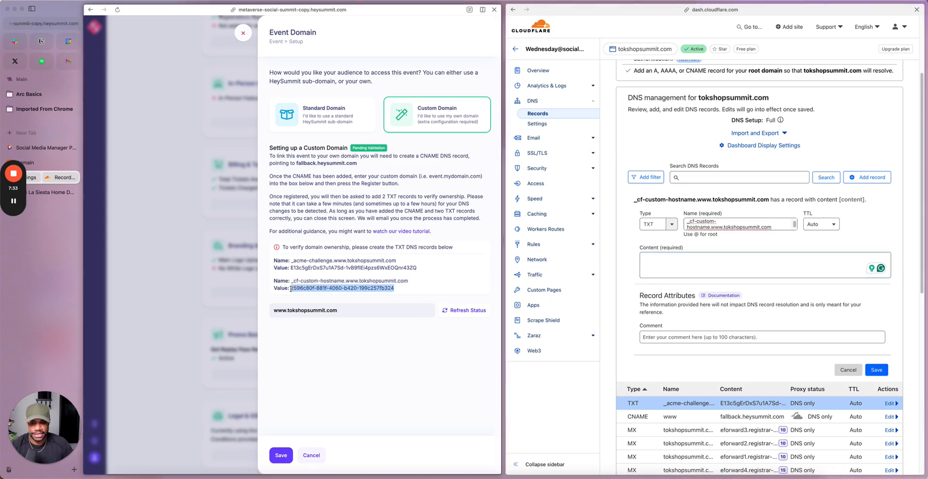
key("super+c")
left_click(765, 265)
key("super+v")
scroll(765, 265, "down", 5)
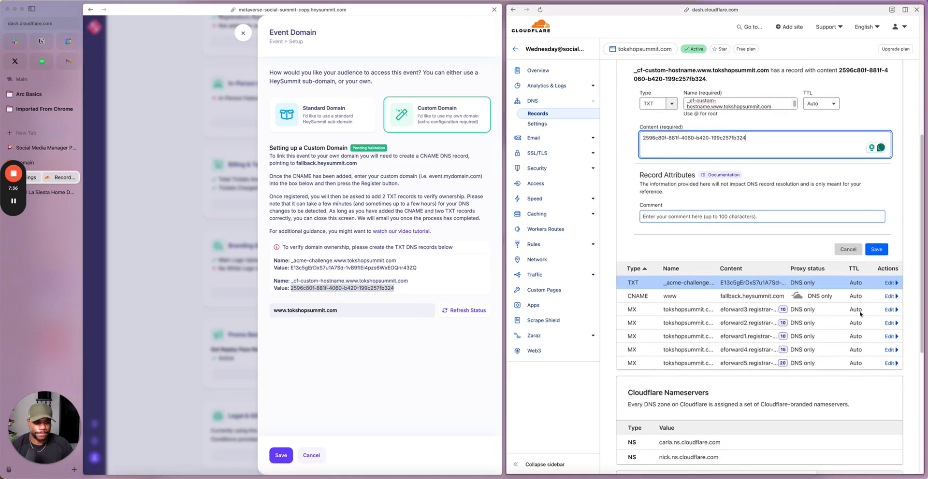
left_click(876, 252)
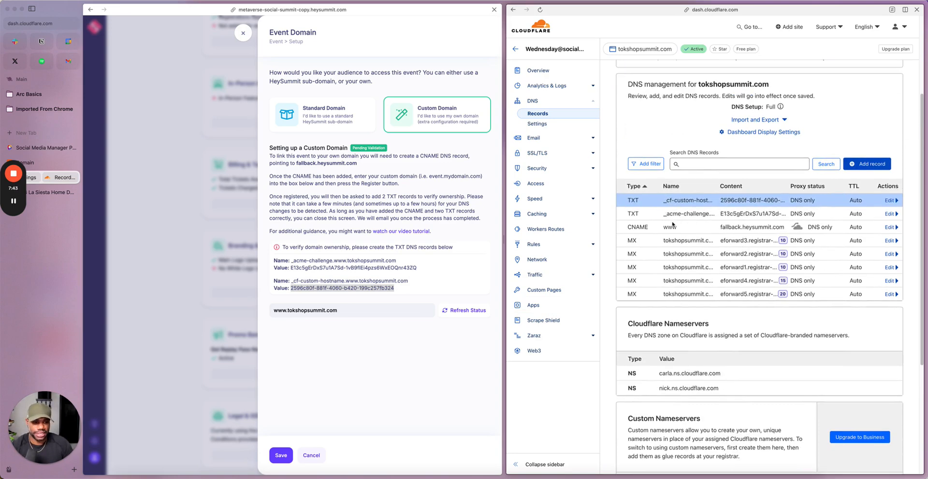
left_click(409, 164)
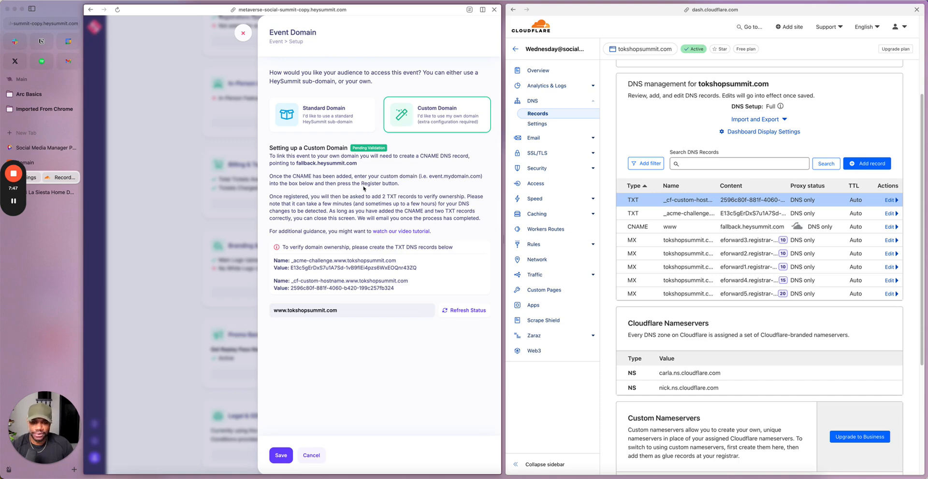
left_click(461, 312)
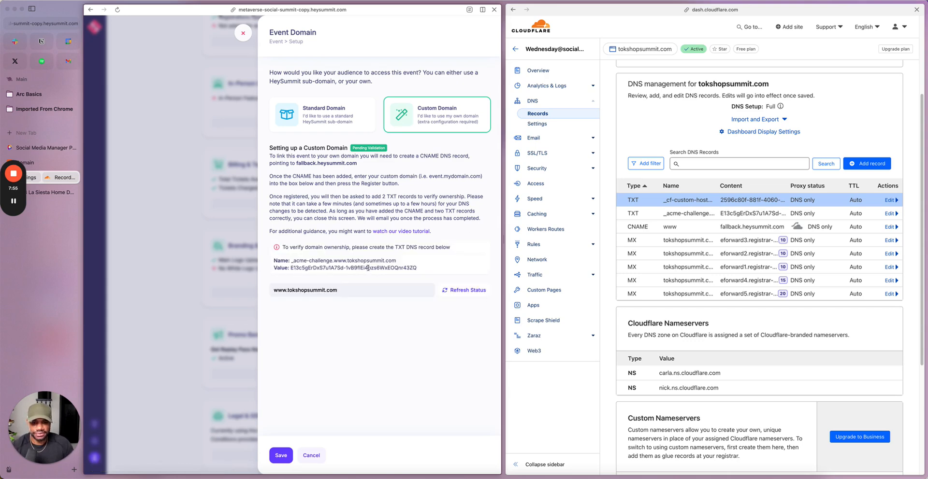
left_click(458, 291)
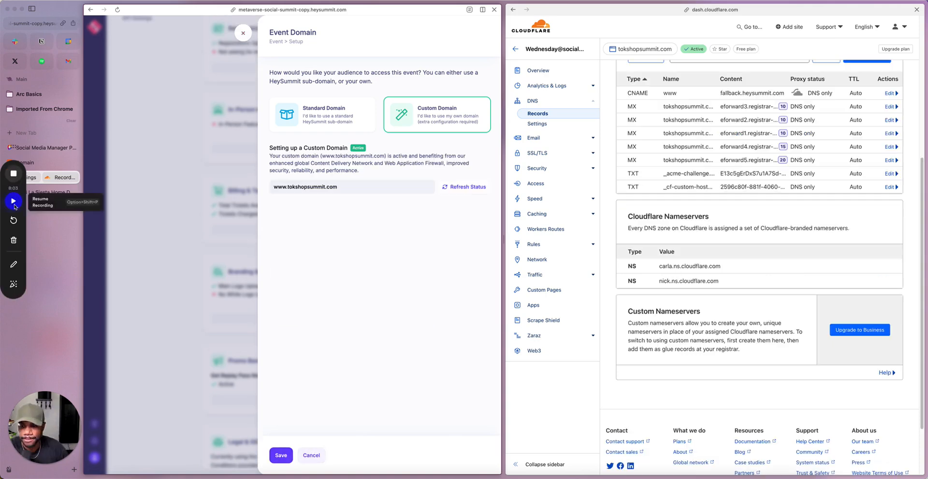
left_click(457, 188)
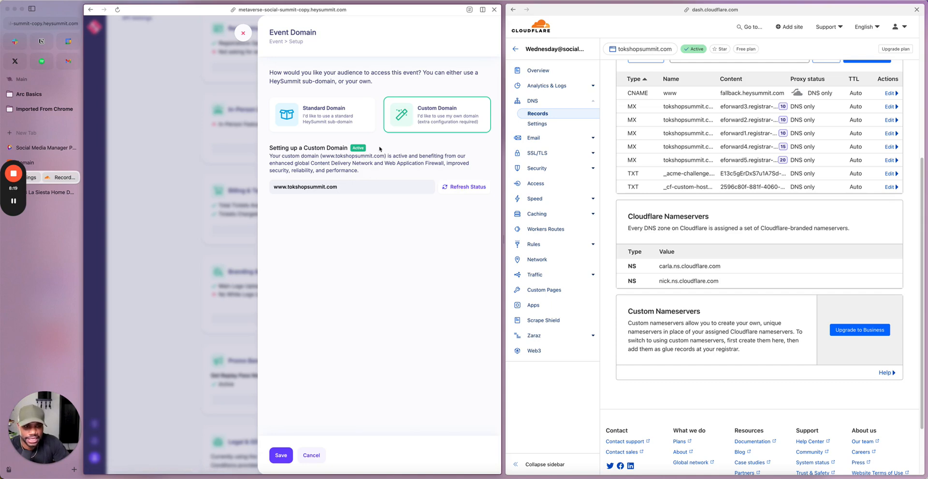
Step: Take the HeySummit page out of split view and save the Event Domain settings
left_click(483, 9)
left_click(510, 58)
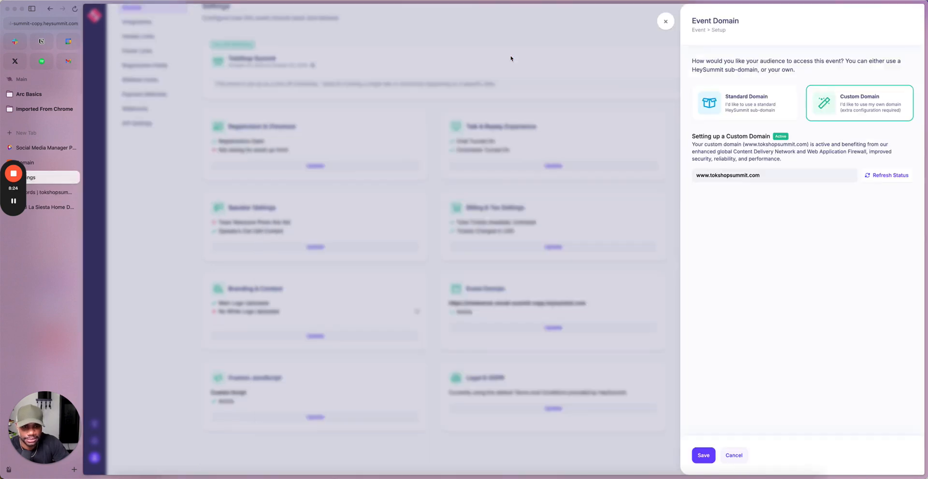
left_click(701, 457)
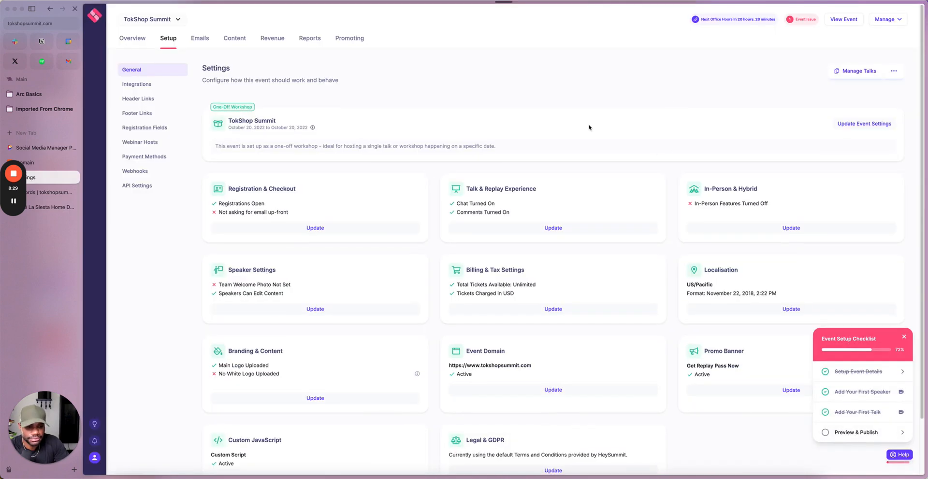
Step: Check the event URL and its status on the Event Domain card in the general settings
scroll(588, 127, "down", 2)
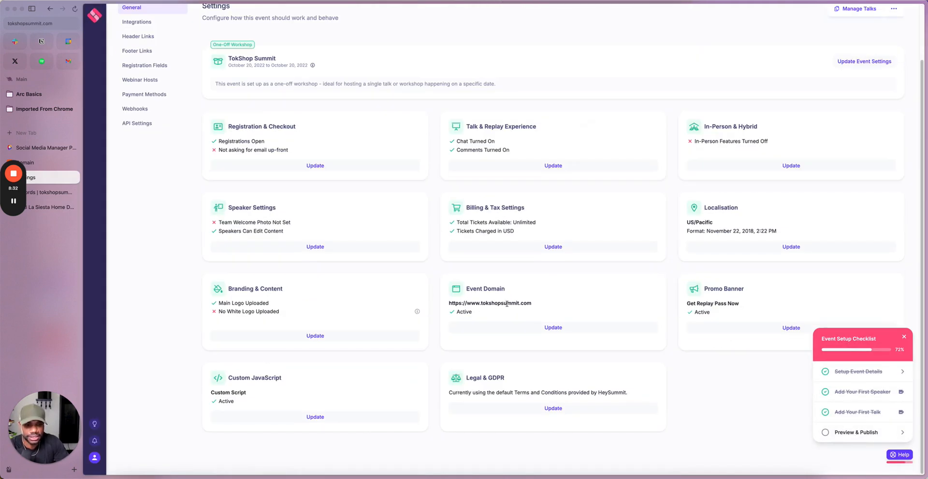
left_click_drag(540, 305, 449, 305)
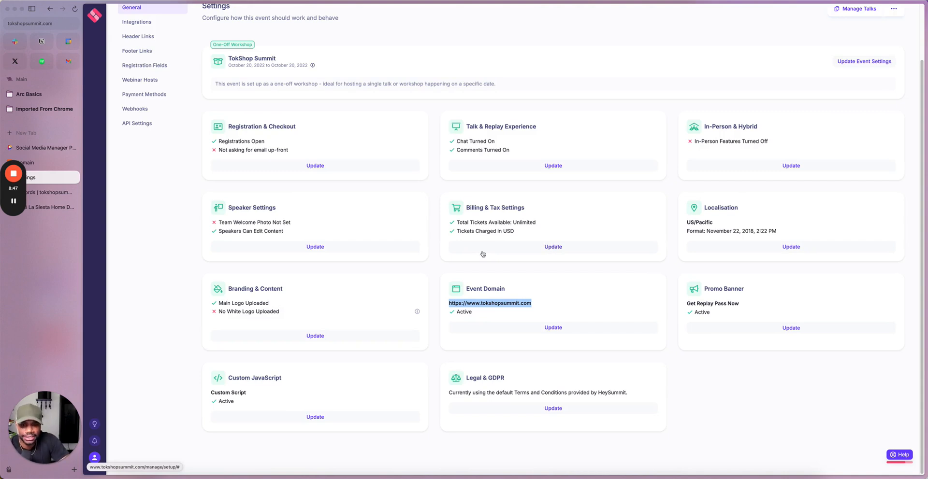
scroll(482, 253, "up", 2)
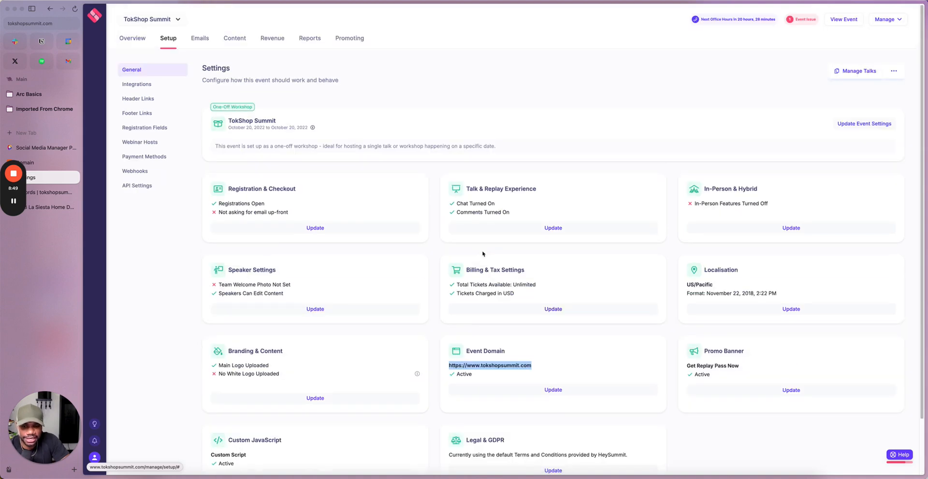
scroll(482, 254, "up", 2)
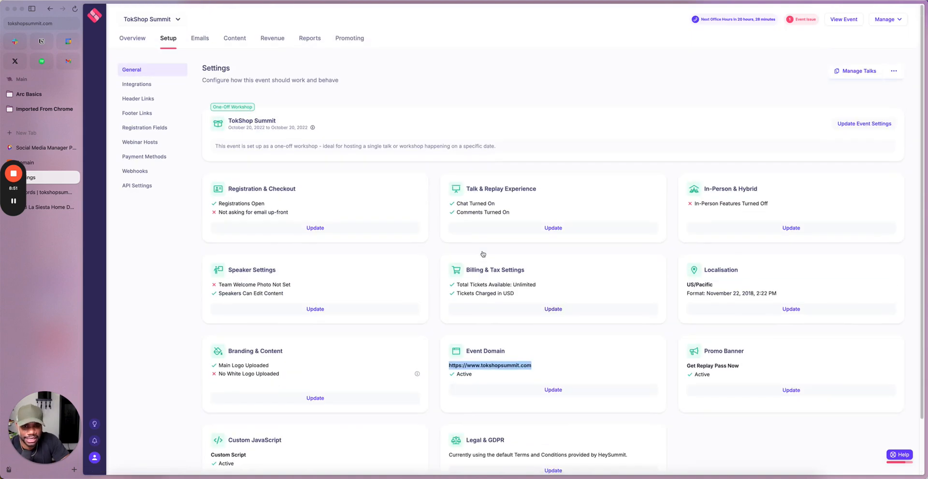